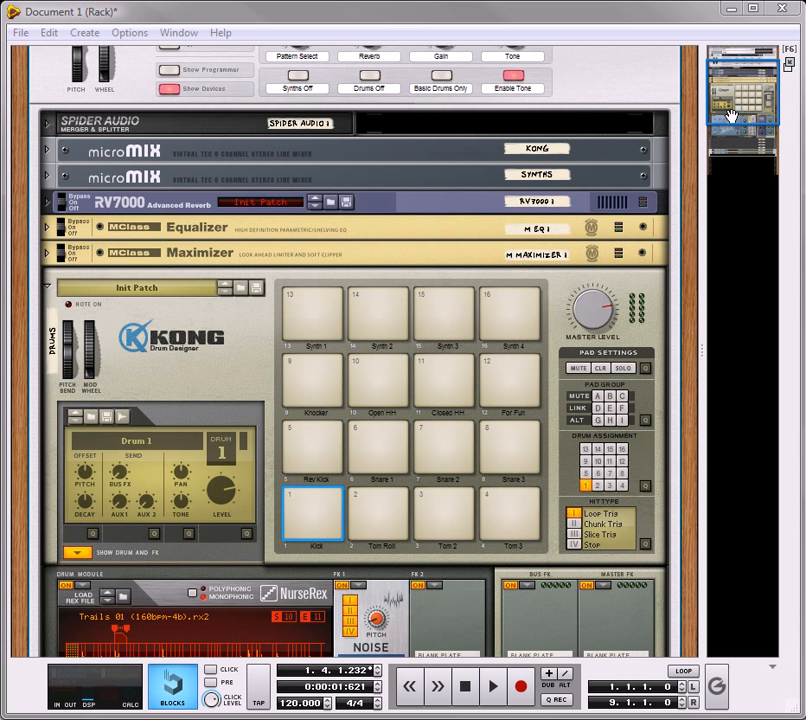
# Step: Examine the devices inside the Free Runnings Combinator, from the mixers, effects and Kong down to the Thor synths and Redrums
pyautogui.moveTo(738, 109); pyautogui.dragTo(762, 101)
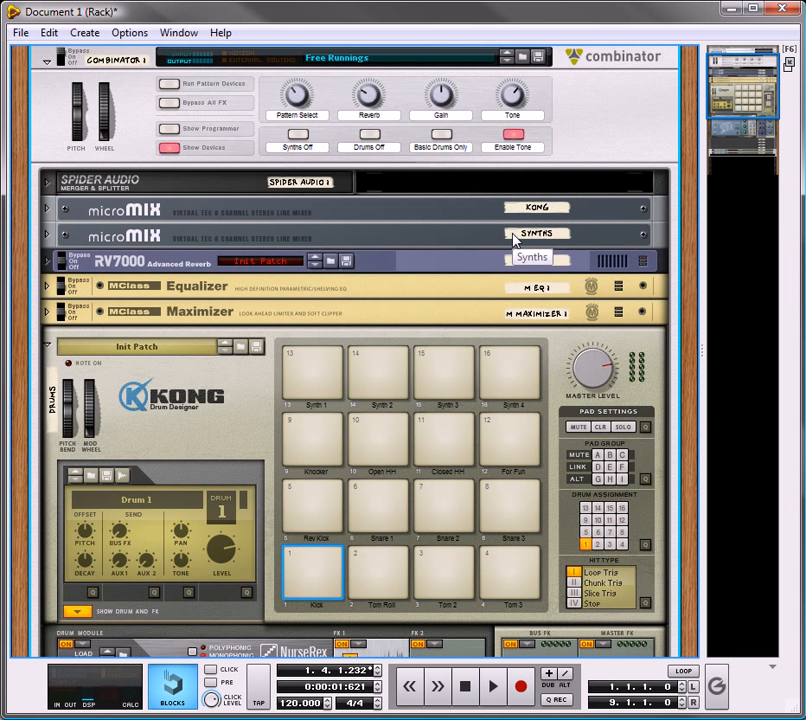
pyautogui.scroll(-10, 506, 478)
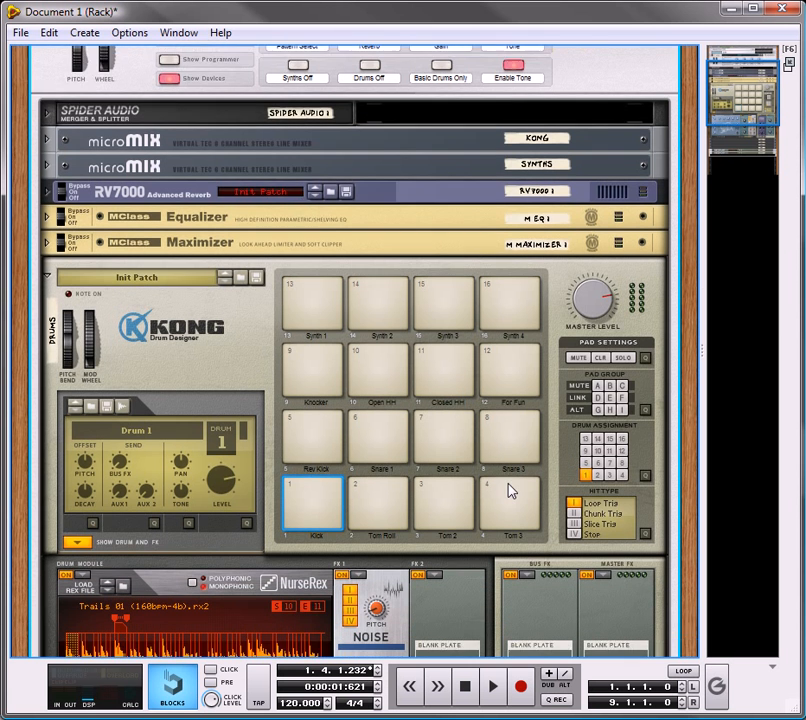
pyautogui.scroll(-3, 506, 440)
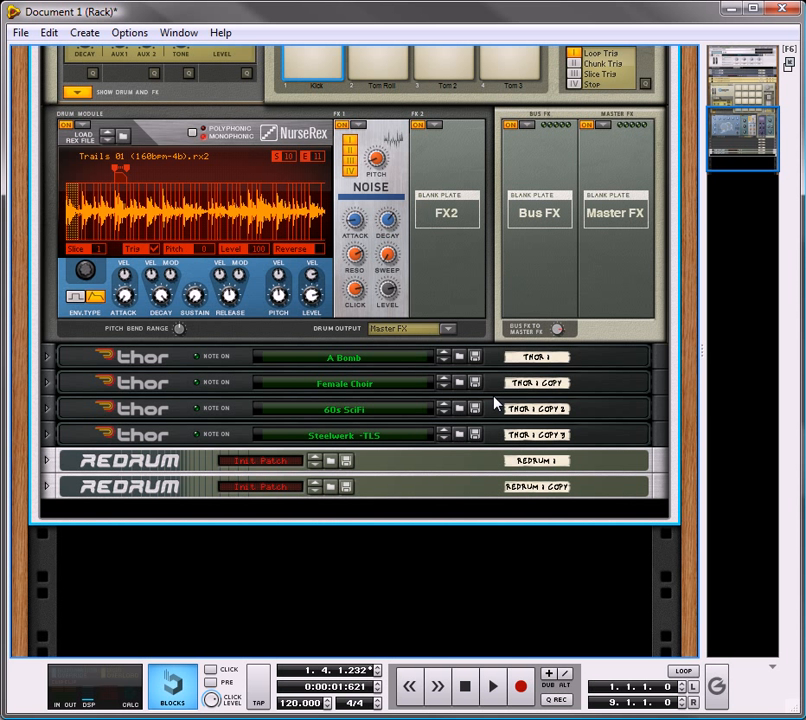
pyautogui.scroll(7, 494, 402)
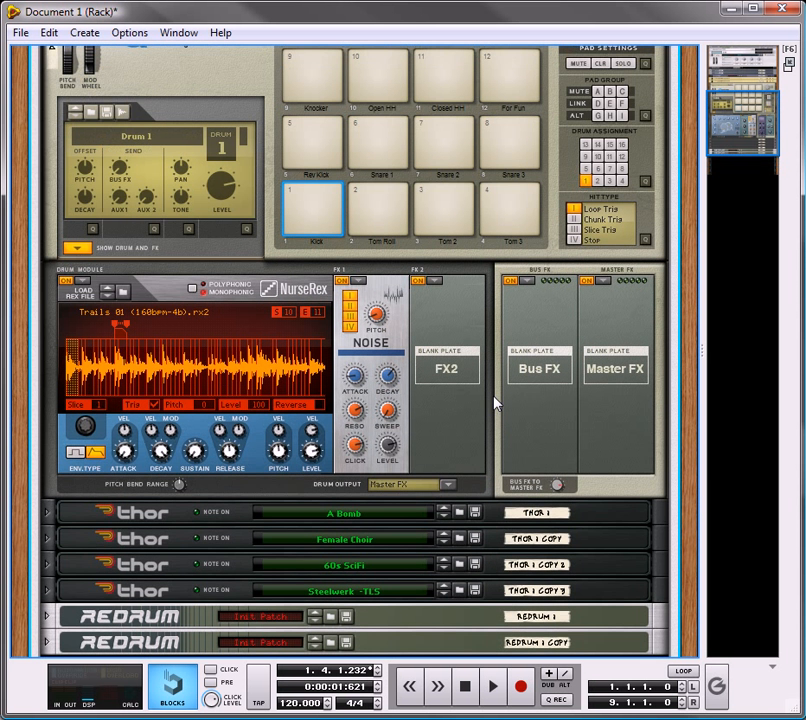
pyautogui.scroll(1, 494, 402)
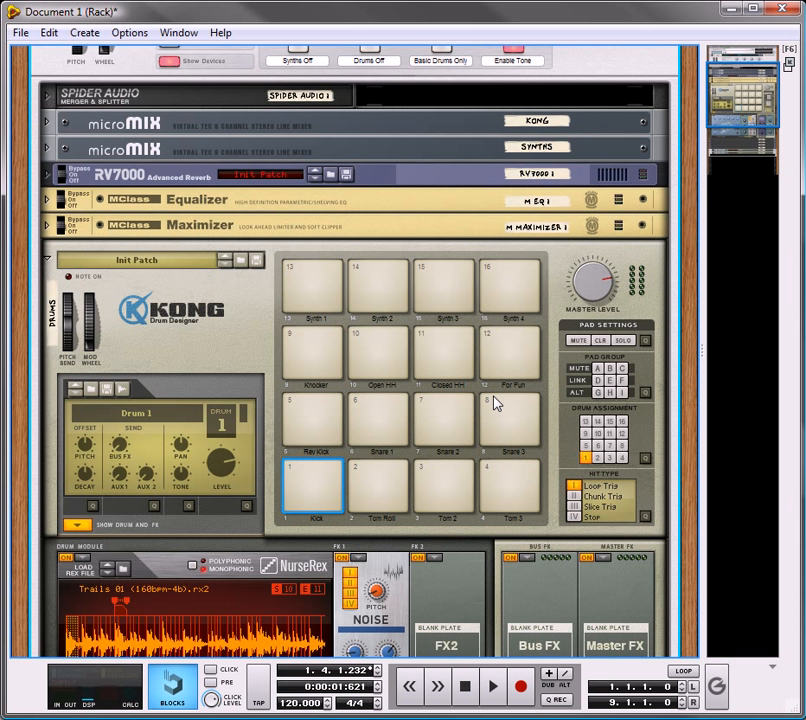
pyautogui.scroll(-8, 494, 402)
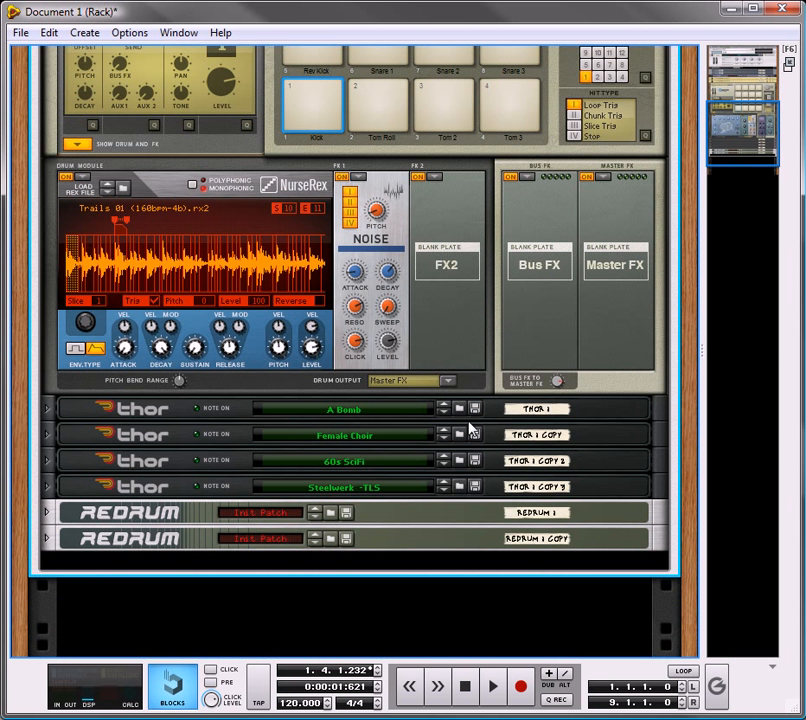
pyautogui.scroll(-2, 470, 430)
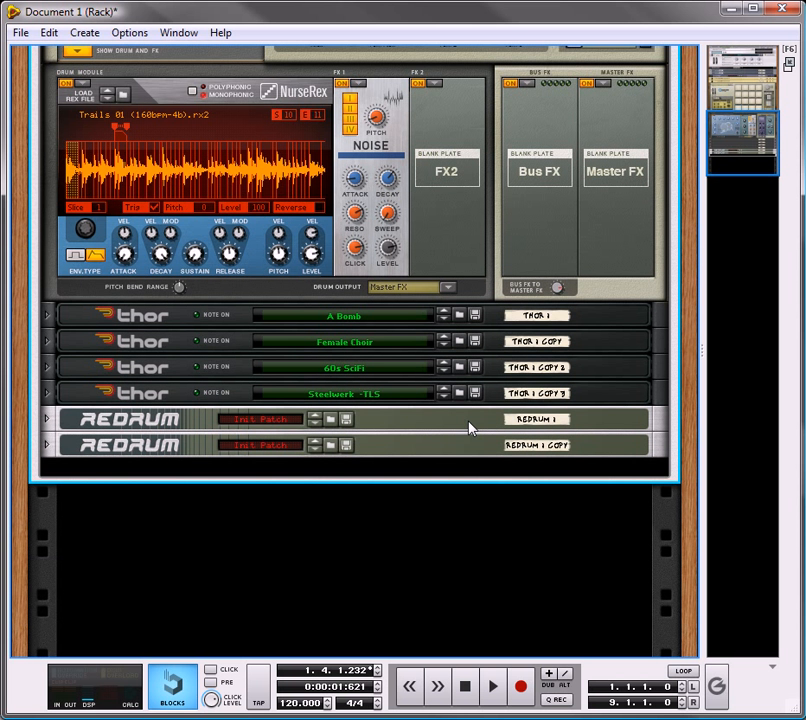
pyautogui.scroll(8, 257, 527)
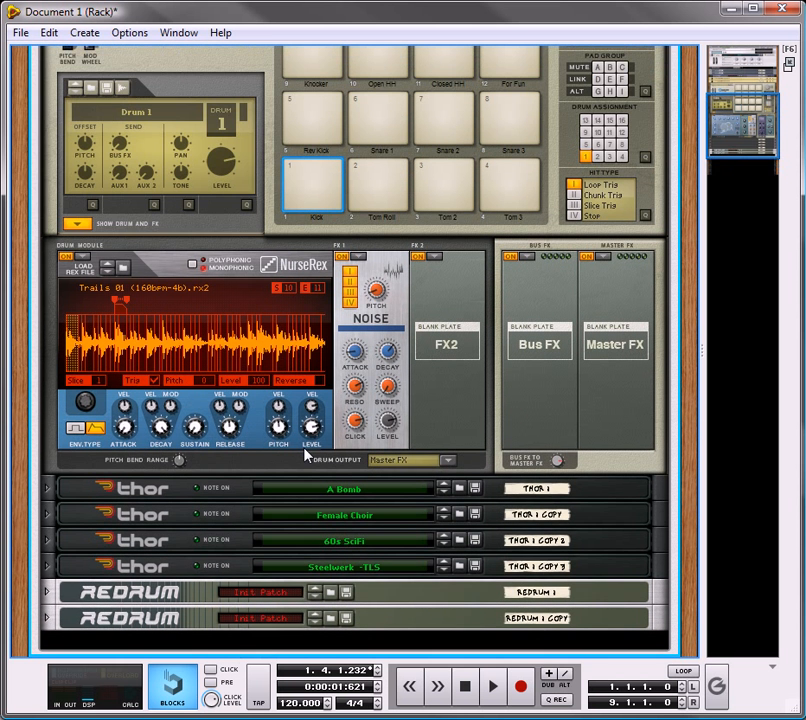
pyautogui.scroll(4, 372, 356)
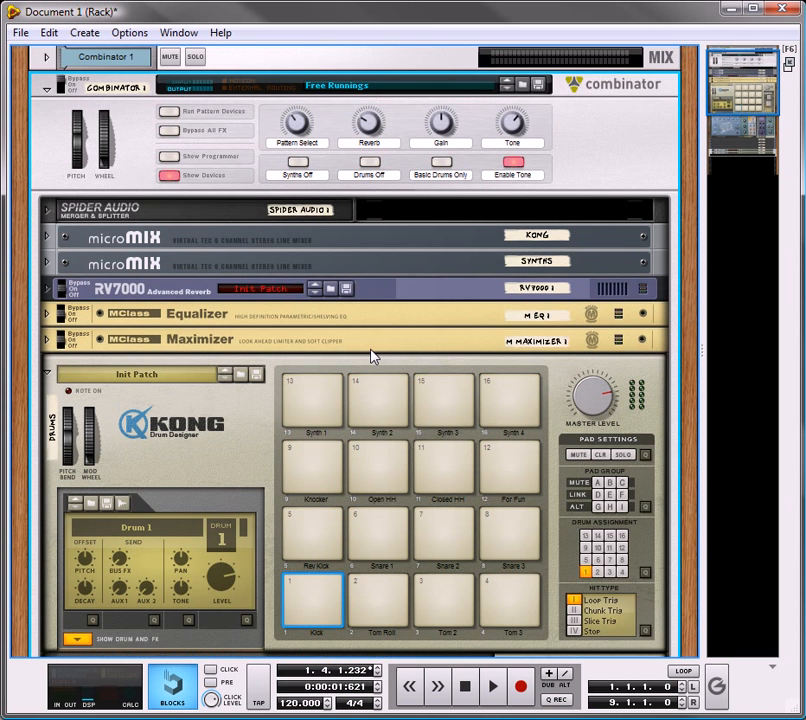
pyautogui.scroll(-2, 335, 470)
pyautogui.scroll(-9, 345, 490)
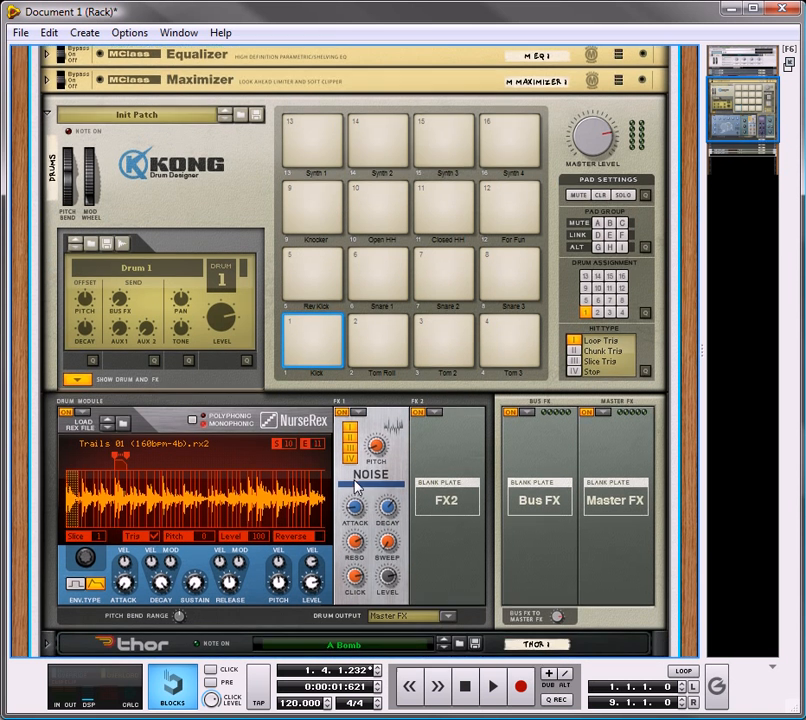
pyautogui.scroll(-2, 357, 476)
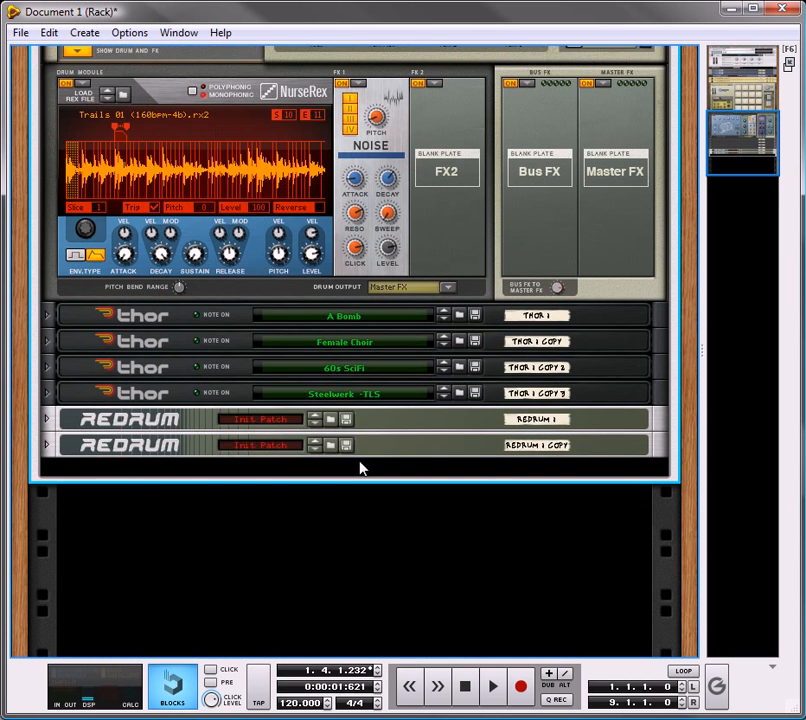
# Step: Create a new Combinator below the existing one and add a Line Mixer 6:2 inside it
pyautogui.rightClick(237, 544)
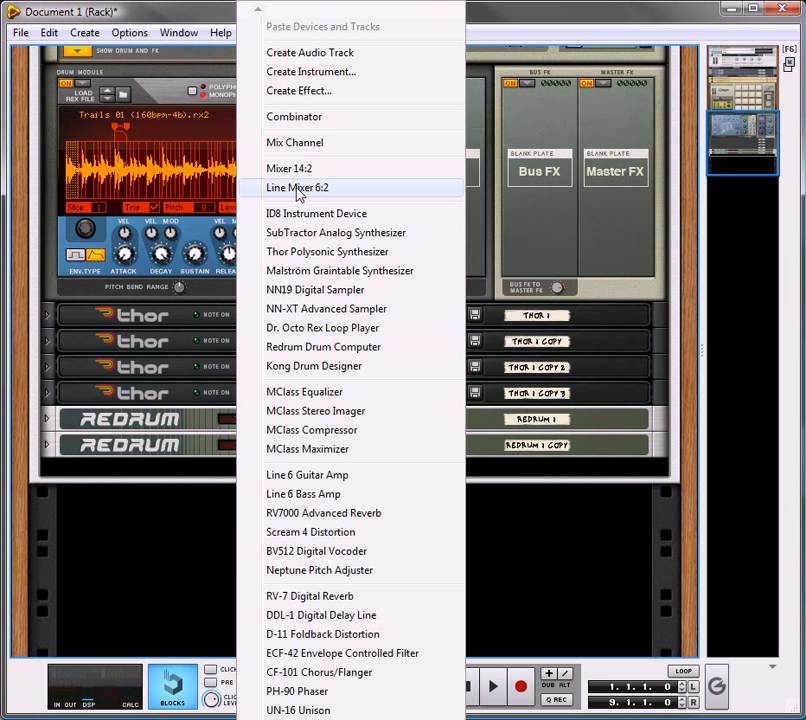
pyautogui.click(319, 120)
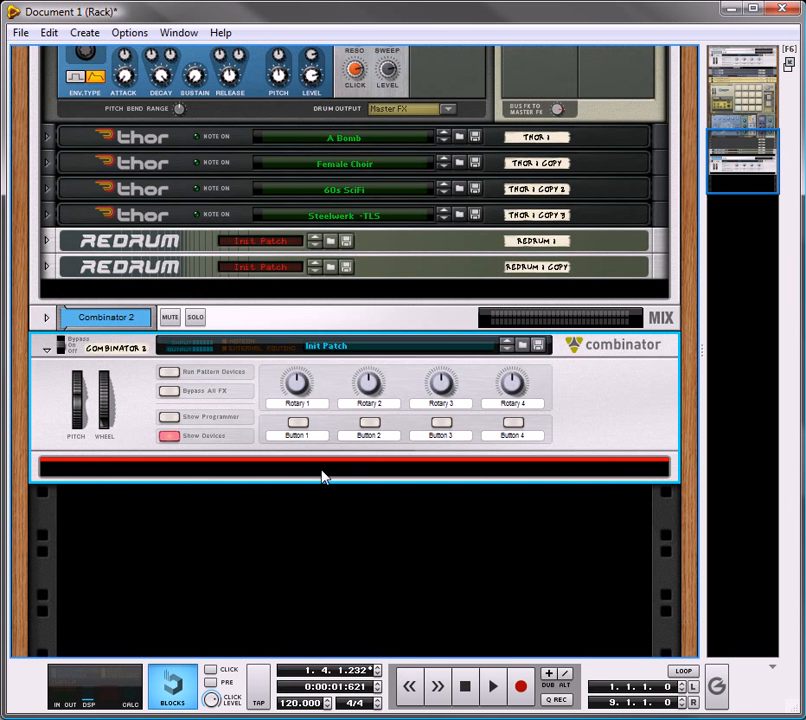
pyautogui.rightClick(322, 476)
pyautogui.moveTo(471, 433)
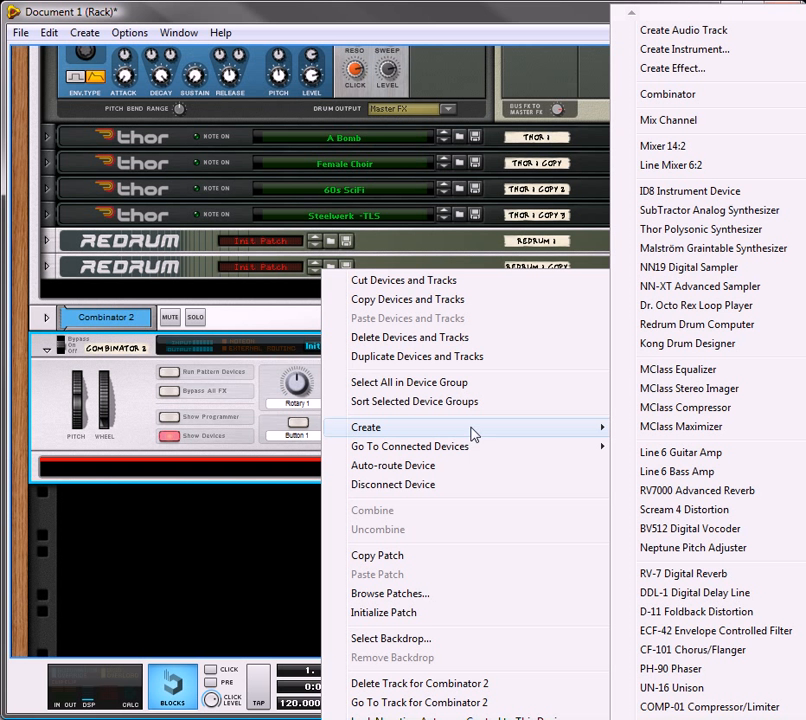
pyautogui.click(651, 165)
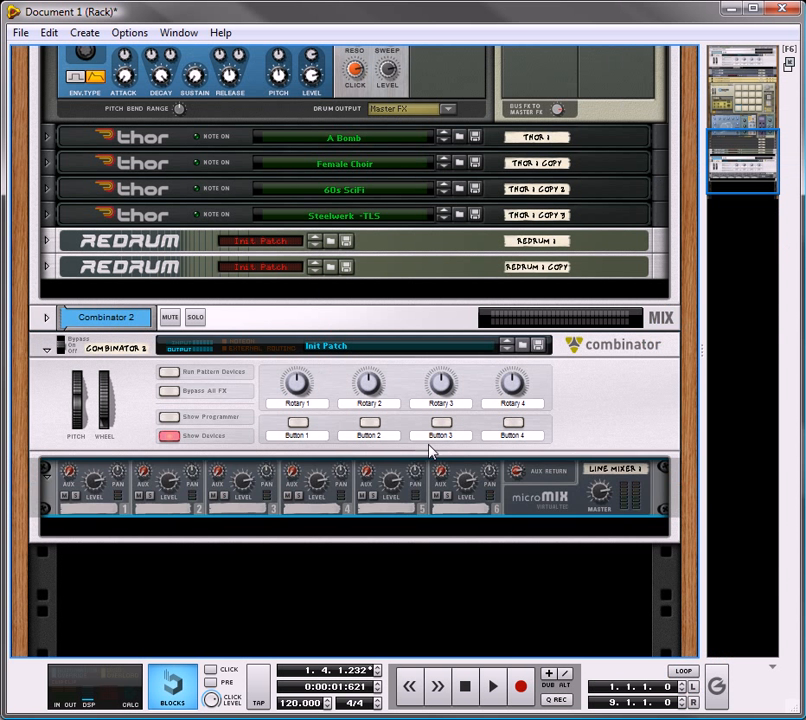
# Step: Add a second Line Mixer 6:2 and a Spider Audio Merger & Splitter to the new Combinator
pyautogui.rightClick(412, 525)
pyautogui.rightClick(421, 521)
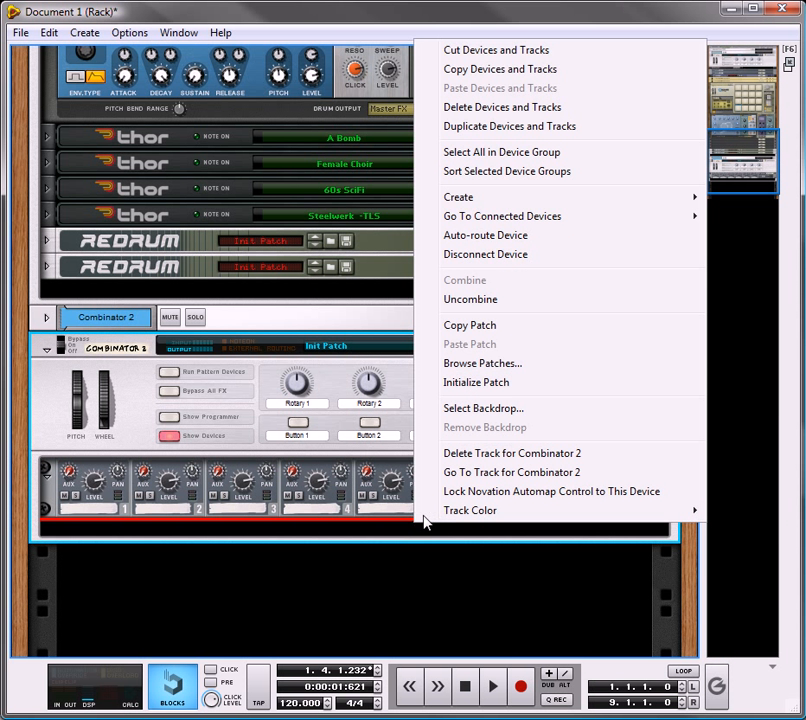
pyautogui.moveTo(689, 194)
pyautogui.click(651, 165)
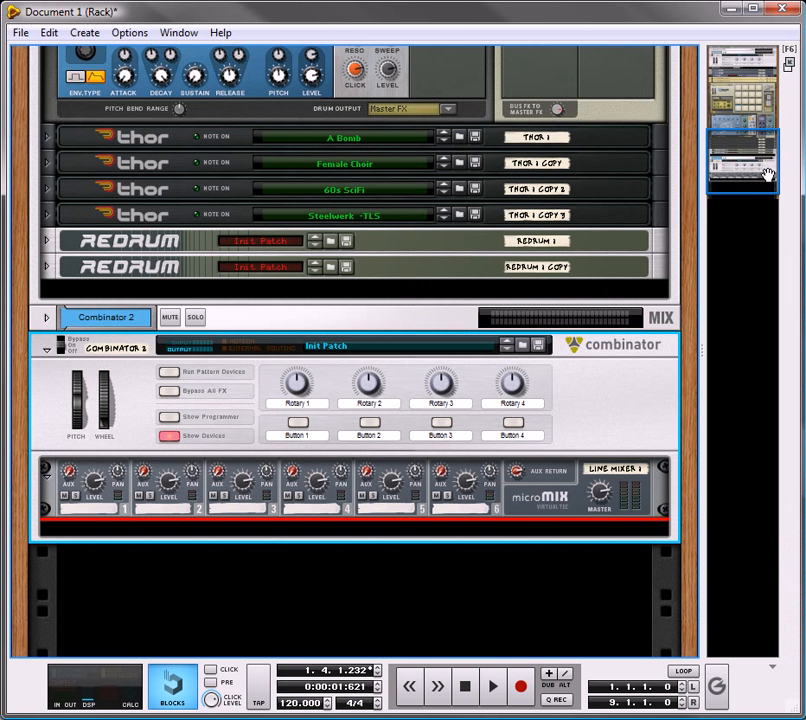
pyautogui.rightClick(324, 472)
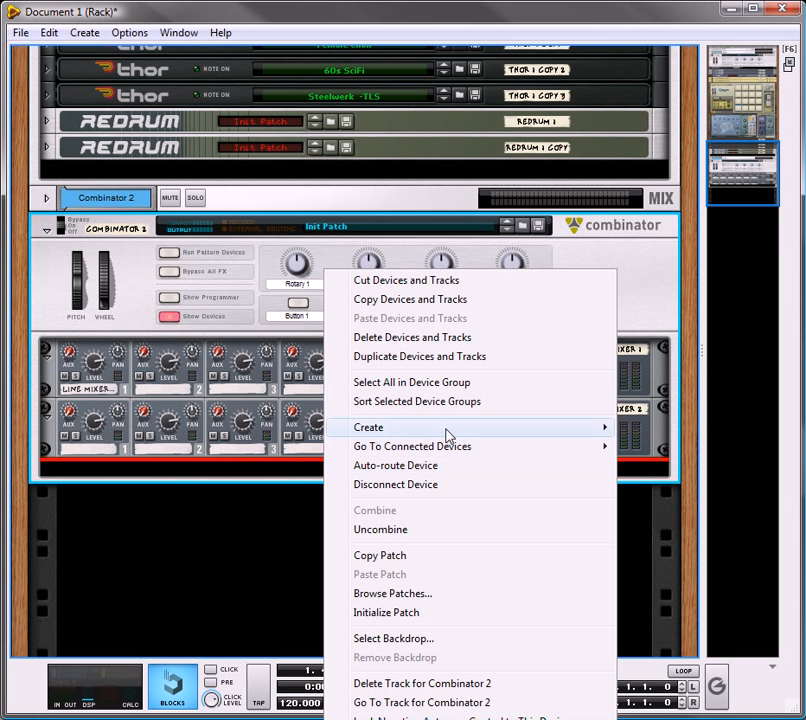
pyautogui.moveTo(446, 431)
pyautogui.click(700, 719)
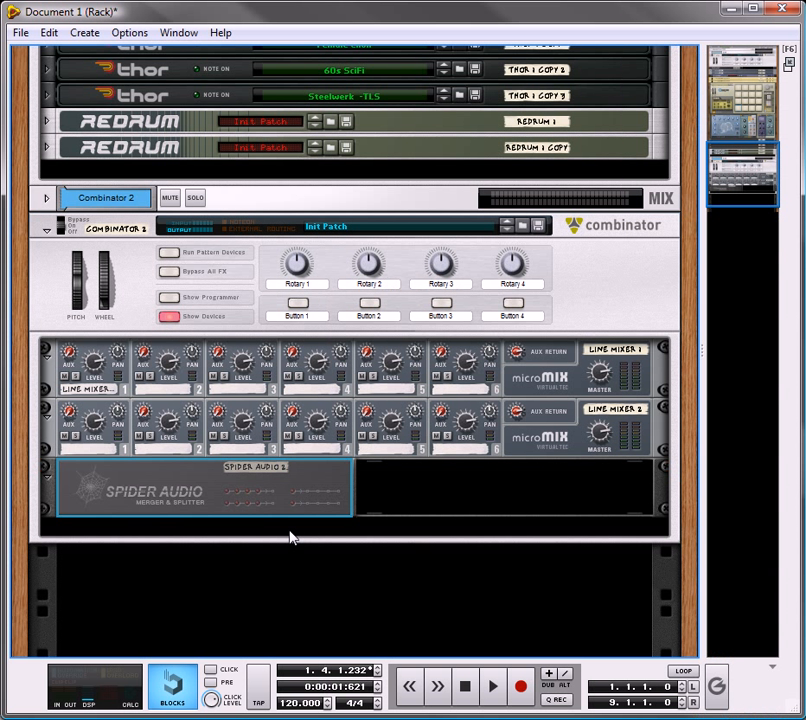
pyautogui.scroll(-1, 329, 446)
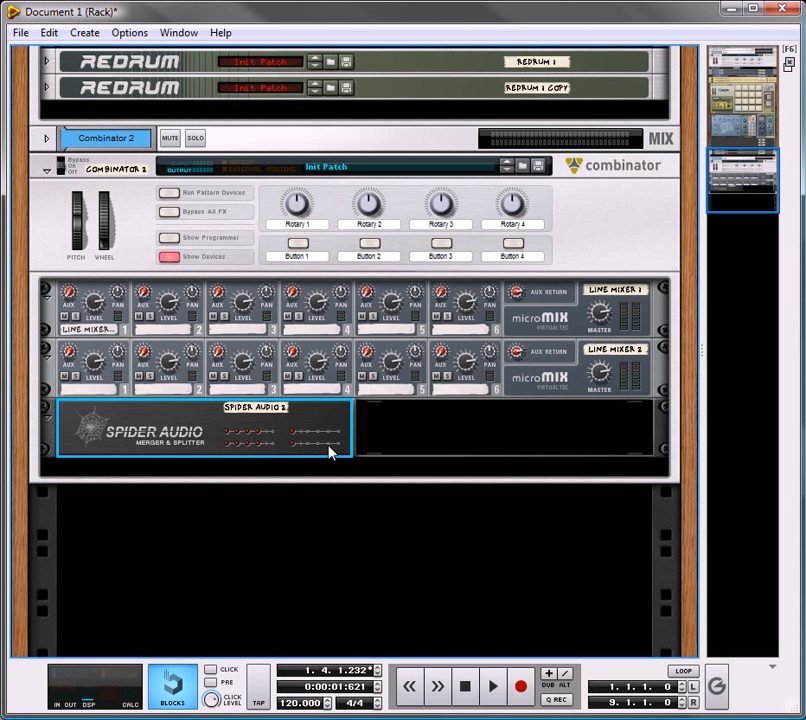
# Step: On the rear of the rack, route the Spider Audio's merged left and right outputs to the new Combinator's From Devices inputs
pyautogui.press('Tab')
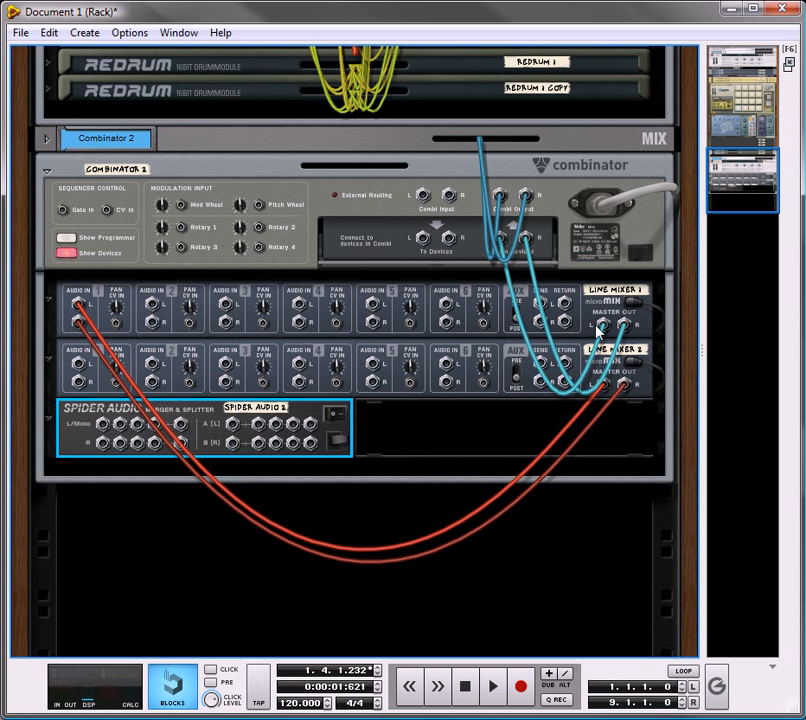
pyautogui.moveTo(508, 250); pyautogui.dragTo(180, 424)
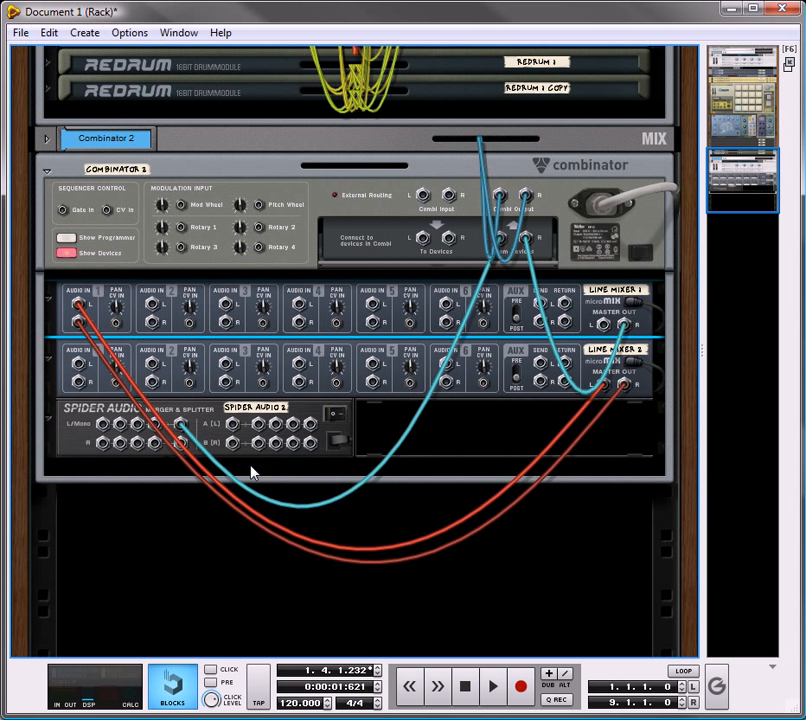
pyautogui.moveTo(621, 358); pyautogui.dragTo(180, 440)
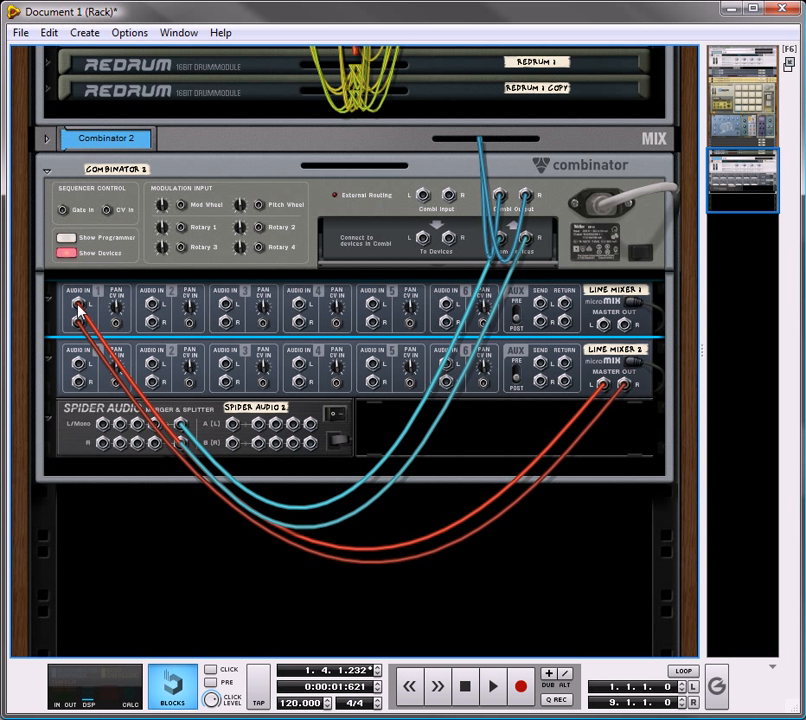
# Step: Disconnect Line Mixer 2 from Line Mixer 1 and route both mixers' stereo master outputs to the Spider Audio's first two merge inputs
pyautogui.moveTo(78, 305); pyautogui.dragTo(100, 333)
pyautogui.moveTo(604, 325); pyautogui.dragTo(102, 424)
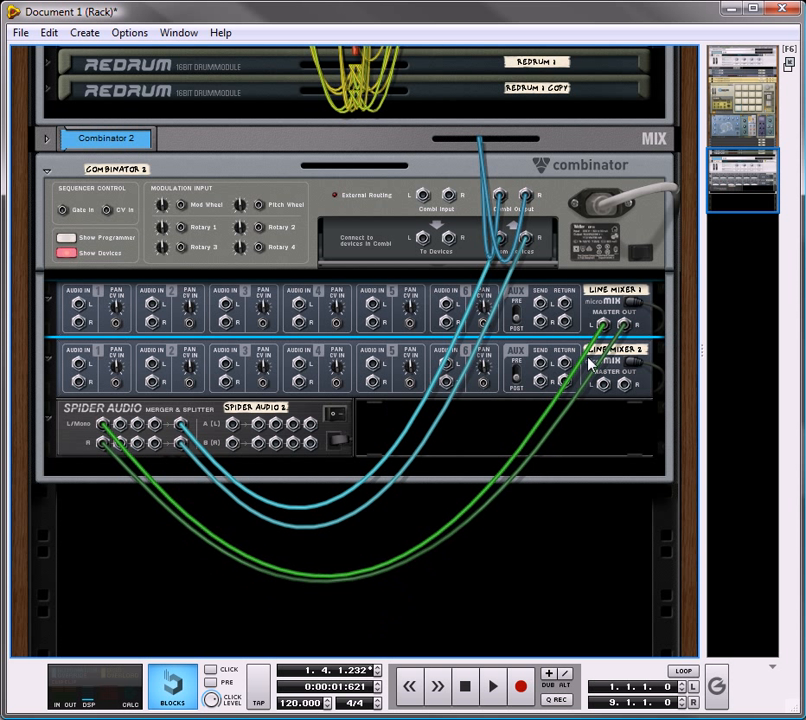
pyautogui.moveTo(600, 388); pyautogui.dragTo(120, 424)
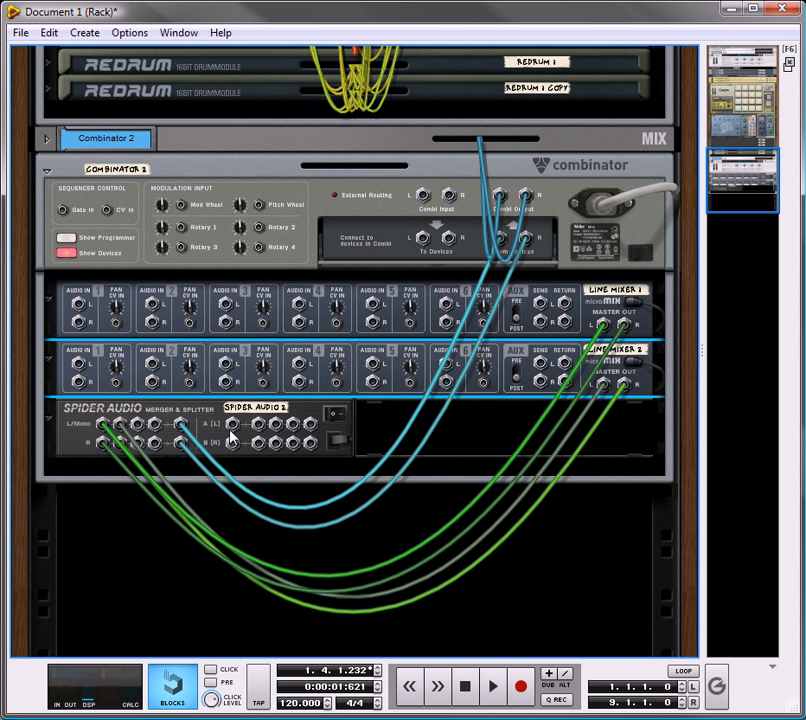
pyautogui.press('Tab')
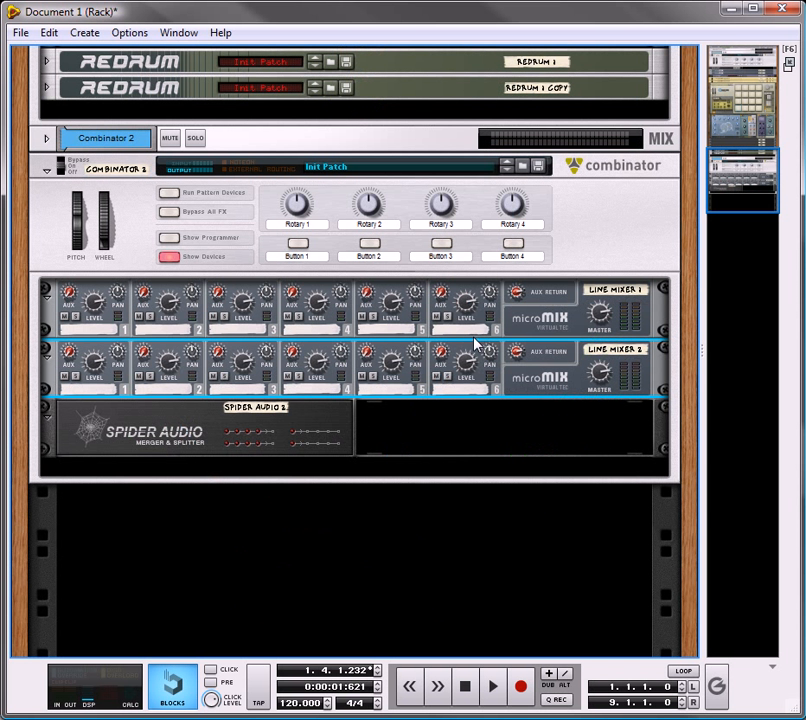
# Step: Add a Kong Drum Designer to the new Combinator and assign the Nurse Rex Loop Player as drum 1's module
pyautogui.rightClick(333, 474)
pyautogui.moveTo(606, 433)
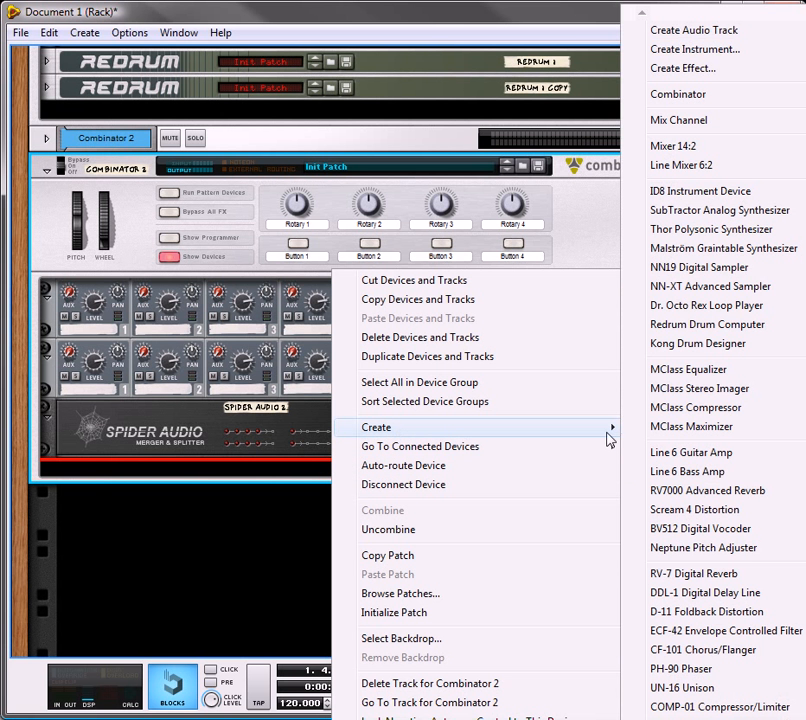
pyautogui.click(700, 343)
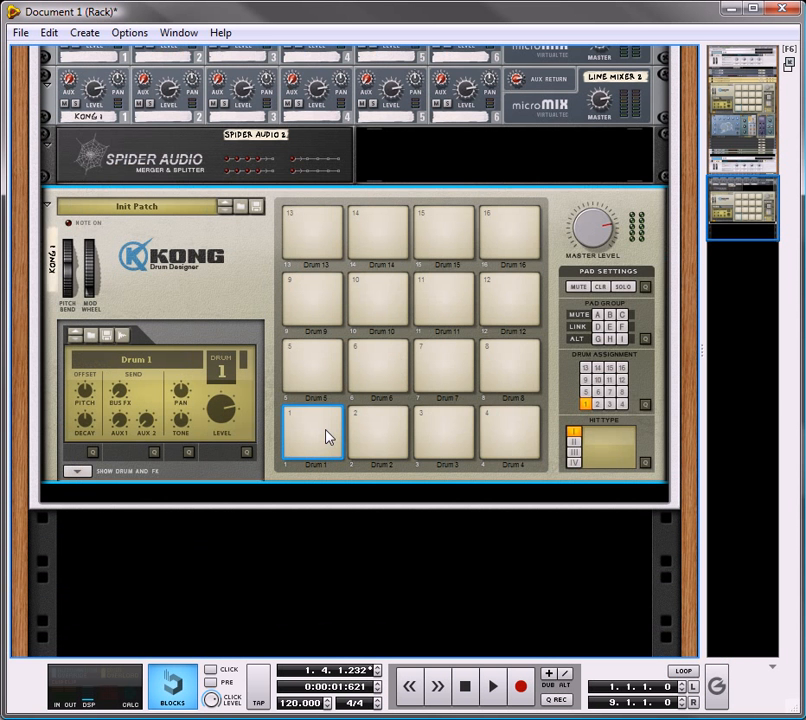
pyautogui.click(78, 478)
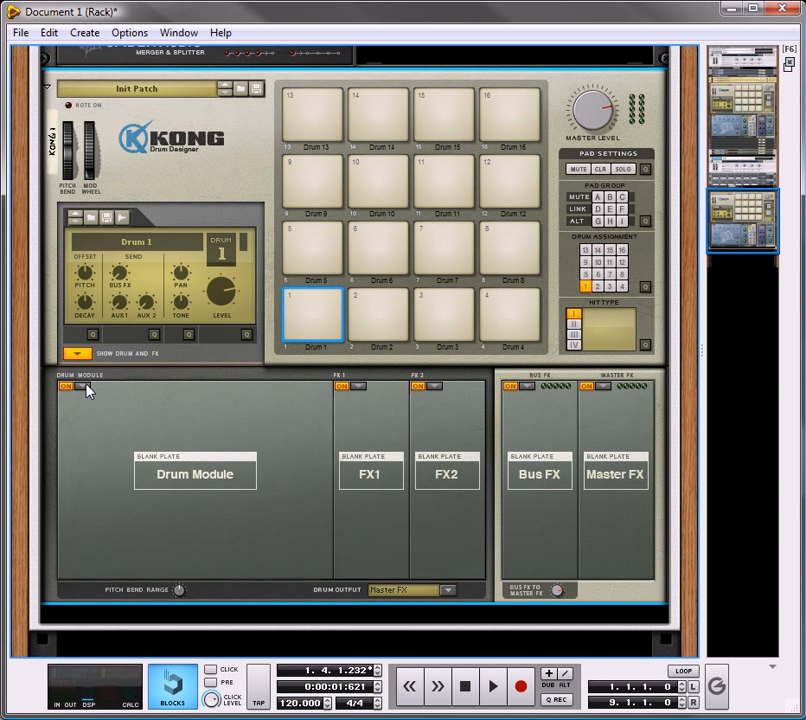
pyautogui.click(84, 386)
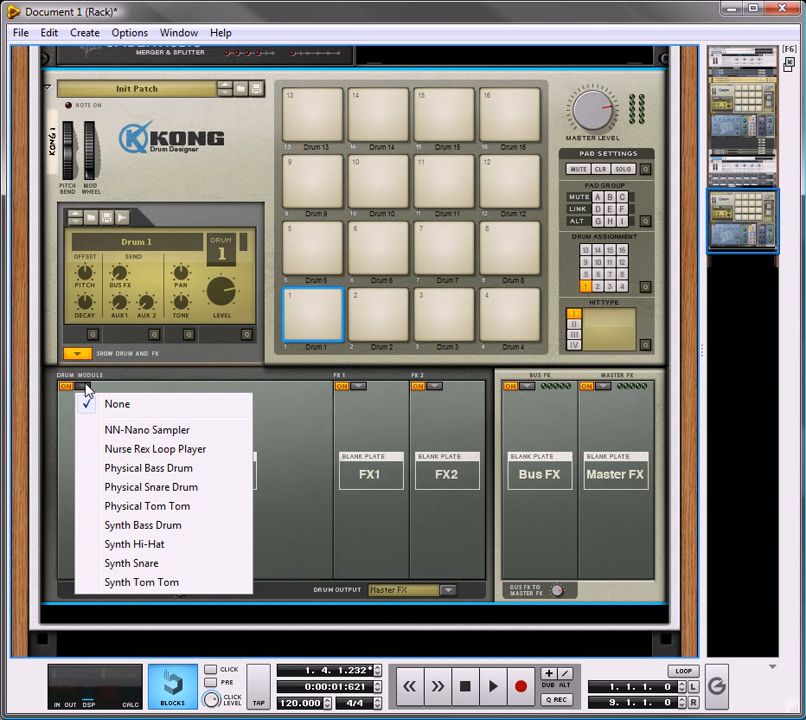
pyautogui.click(148, 451)
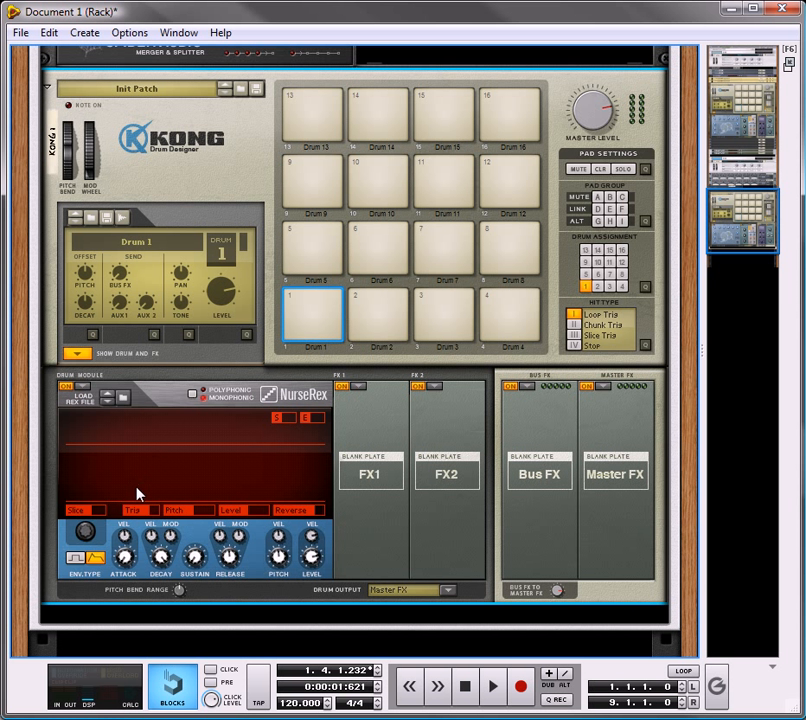
# Step: Load Trails 01 (160bpm-4b).rx2 into drum 1's NurseRex and set the loop start to slice 10 and the end to slice 11
pyautogui.click(124, 398)
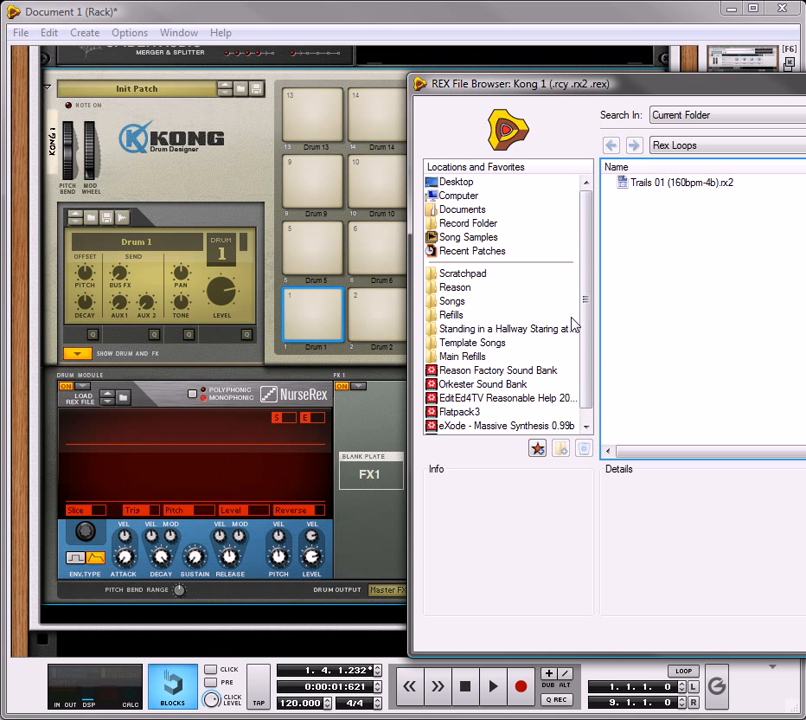
pyautogui.click(652, 193)
pyautogui.click(803, 636)
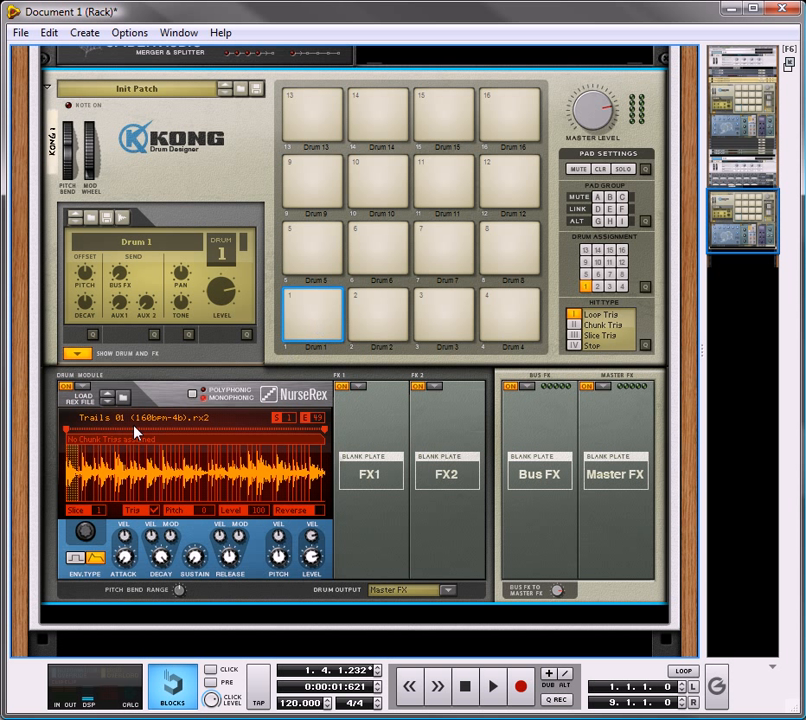
pyautogui.moveTo(67, 435); pyautogui.dragTo(115, 432)
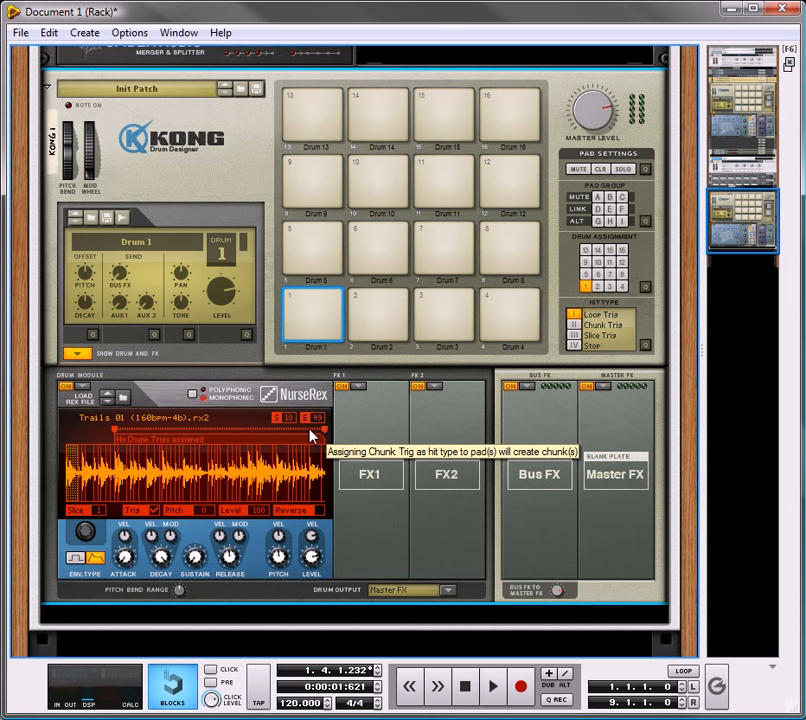
pyautogui.moveTo(318, 432); pyautogui.dragTo(128, 455)
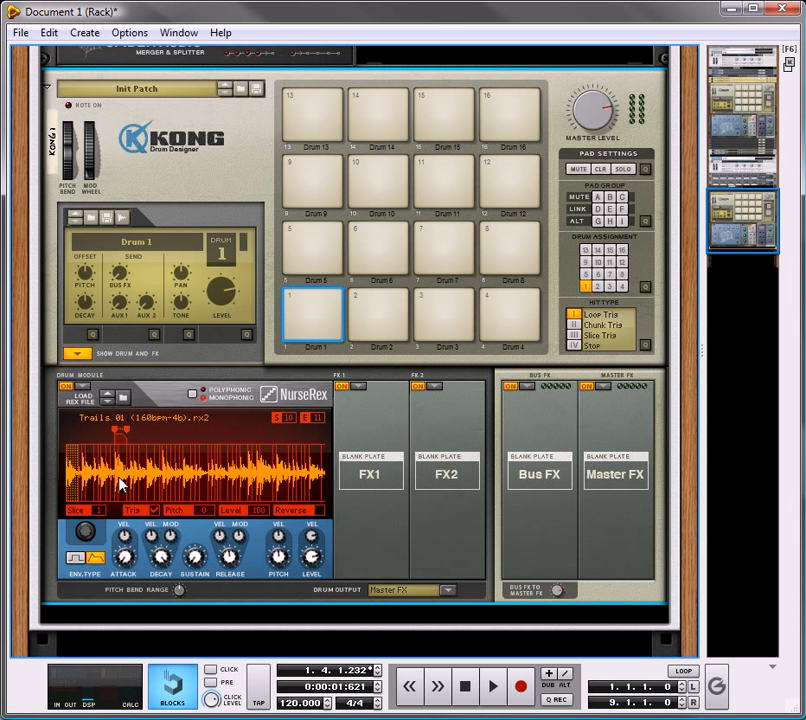
# Step: Assign the Noise effect to drum 1's FX 1 slot and audition pad 1
pyautogui.click(333, 303)
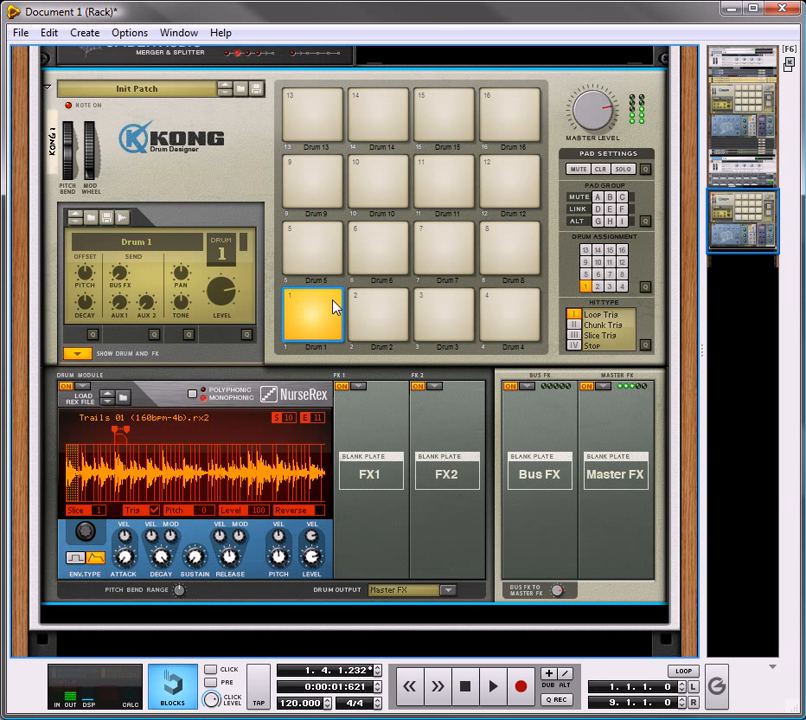
pyautogui.click(358, 387)
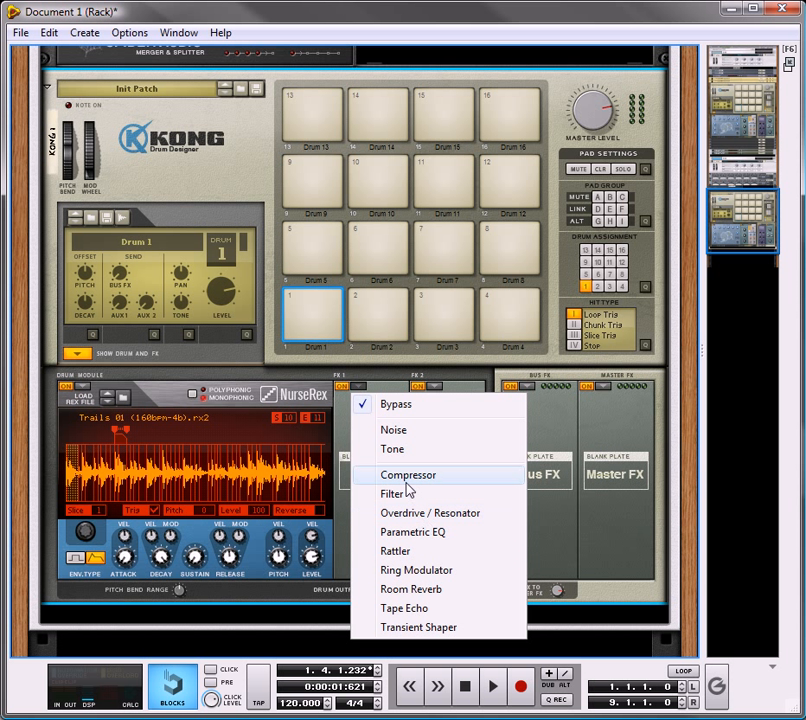
pyautogui.click(394, 431)
pyautogui.click(322, 311)
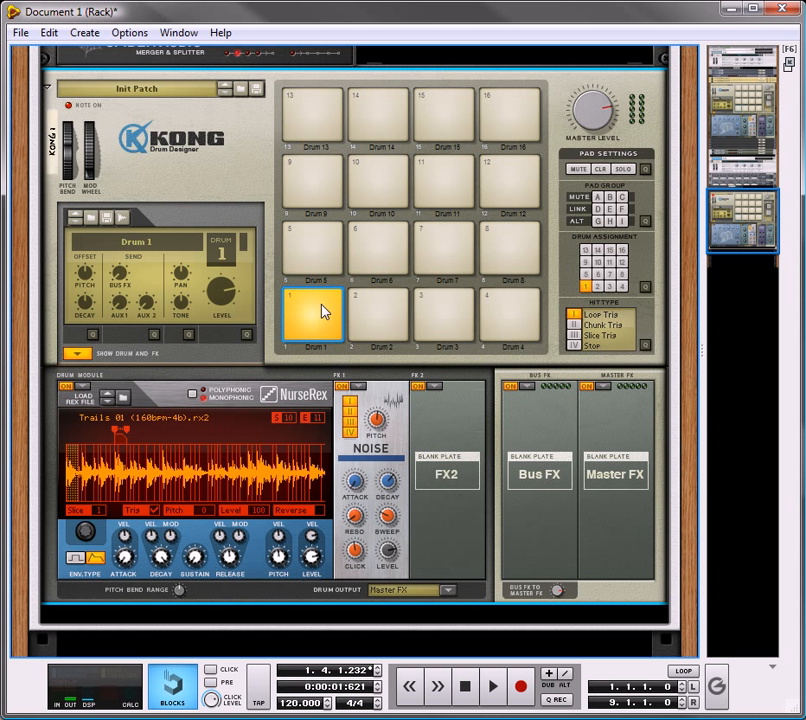
pyautogui.click(324, 310)
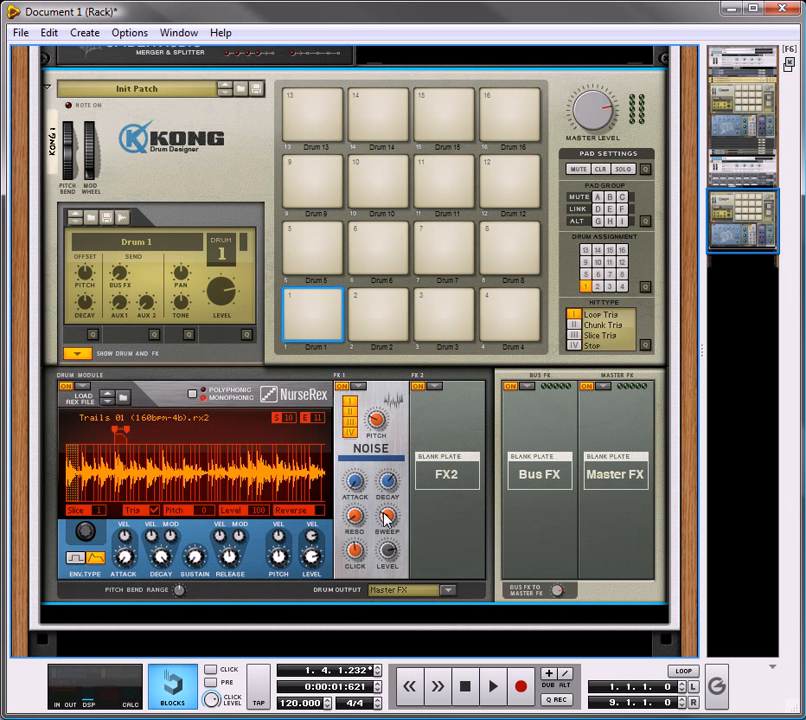
pyautogui.click(337, 309)
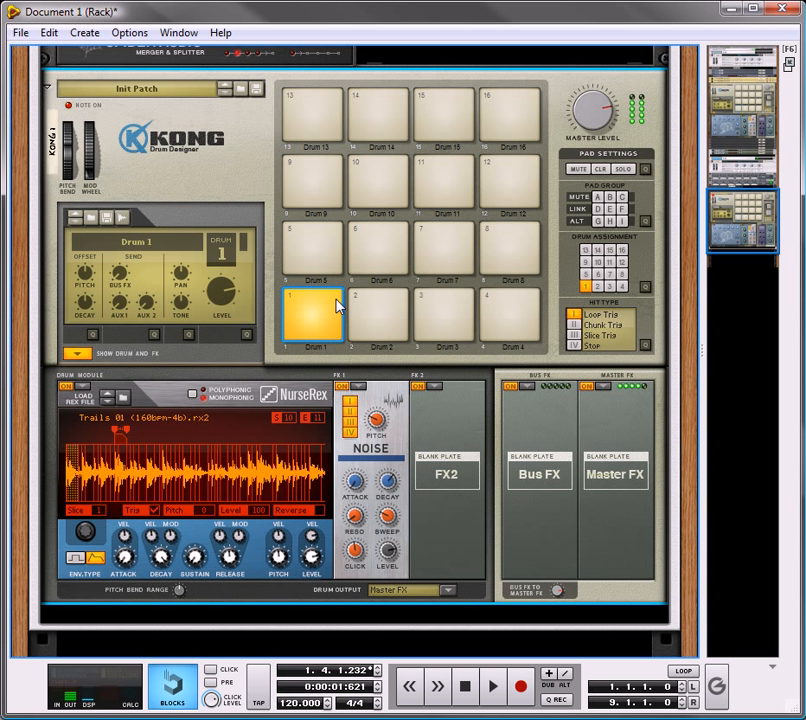
# Step: Set the Noise effect's level to 96 and resonance to 39, adjust its click and sweep, and audition pad 1
pyautogui.moveTo(358, 483); pyautogui.dragTo(357, 478)
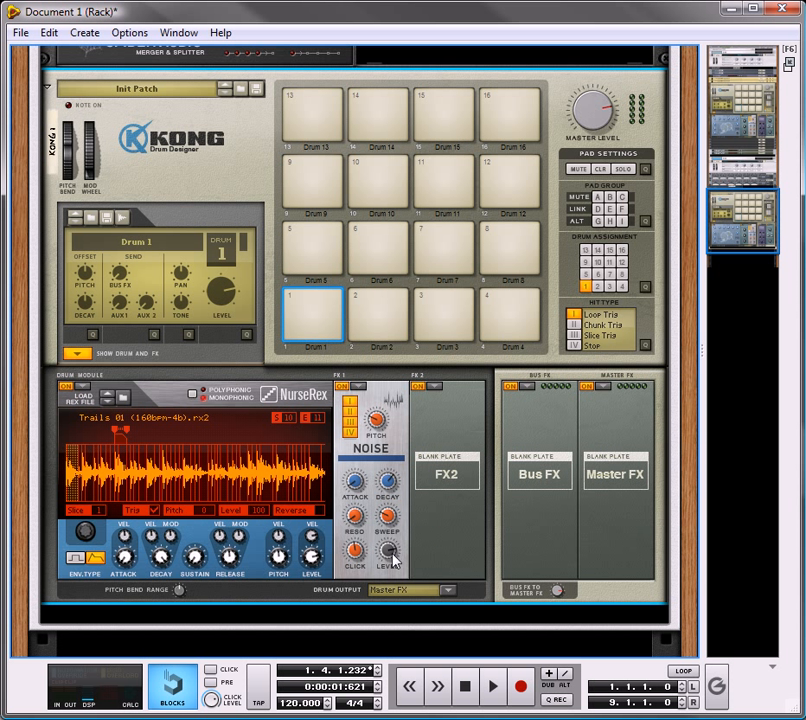
pyautogui.moveTo(358, 560); pyautogui.dragTo(370, 548)
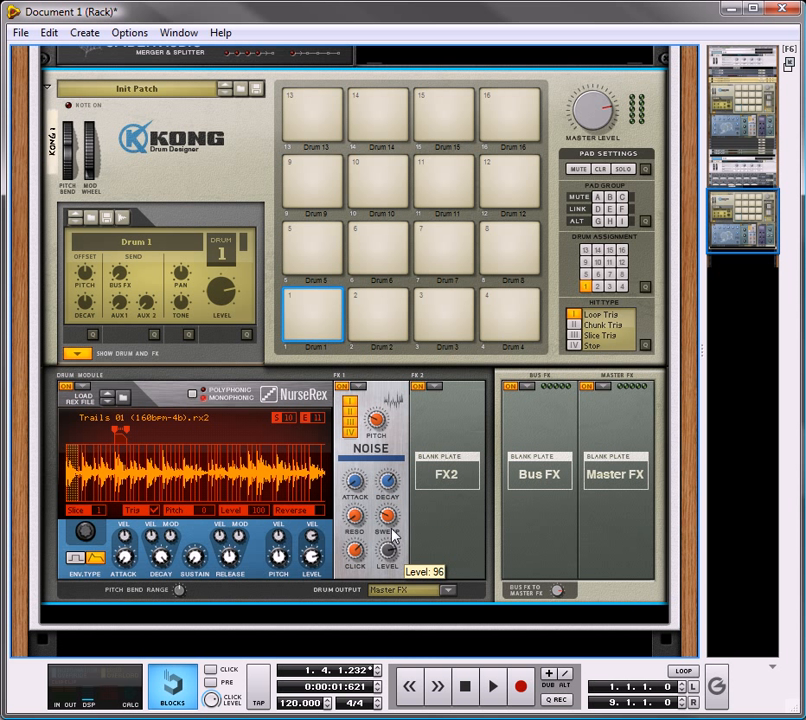
pyautogui.moveTo(392, 527); pyautogui.dragTo(347, 353)
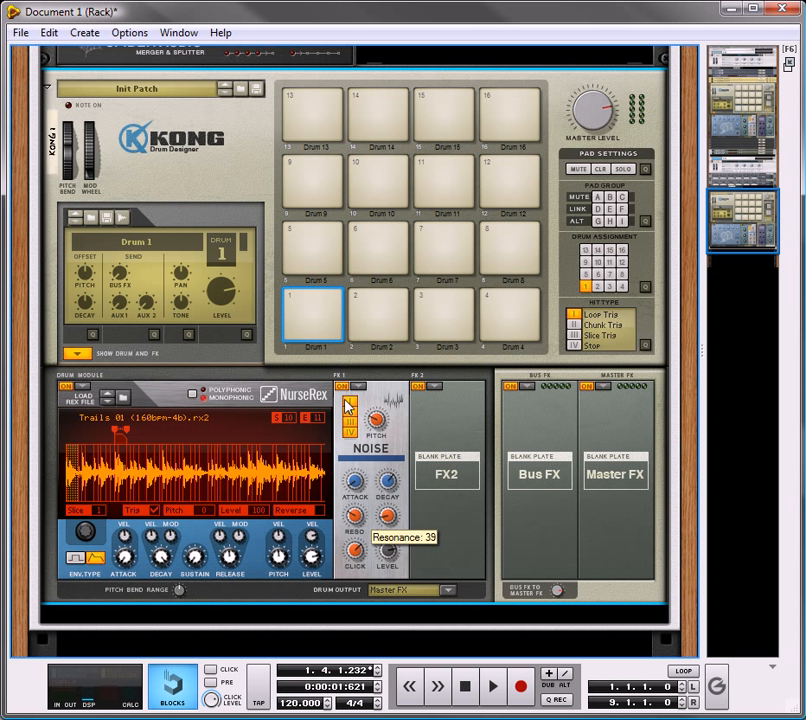
pyautogui.click(330, 310)
pyautogui.click(330, 310)
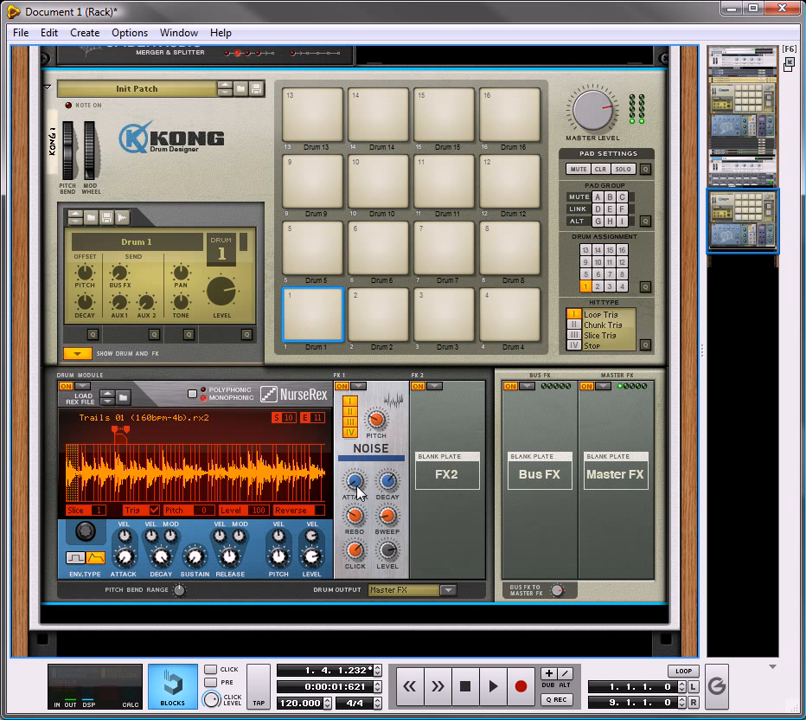
# Step: Set the Noise effect's sweep to 10, resonance to 79 and click to 66 while auditioning pad 1
pyautogui.moveTo(388, 516); pyautogui.dragTo(390, 512)
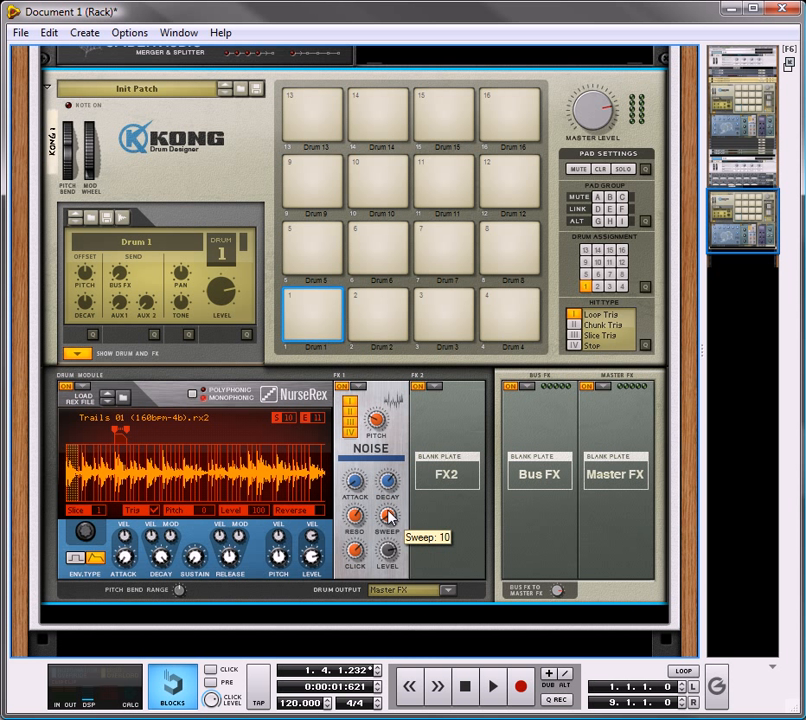
pyautogui.click(335, 310)
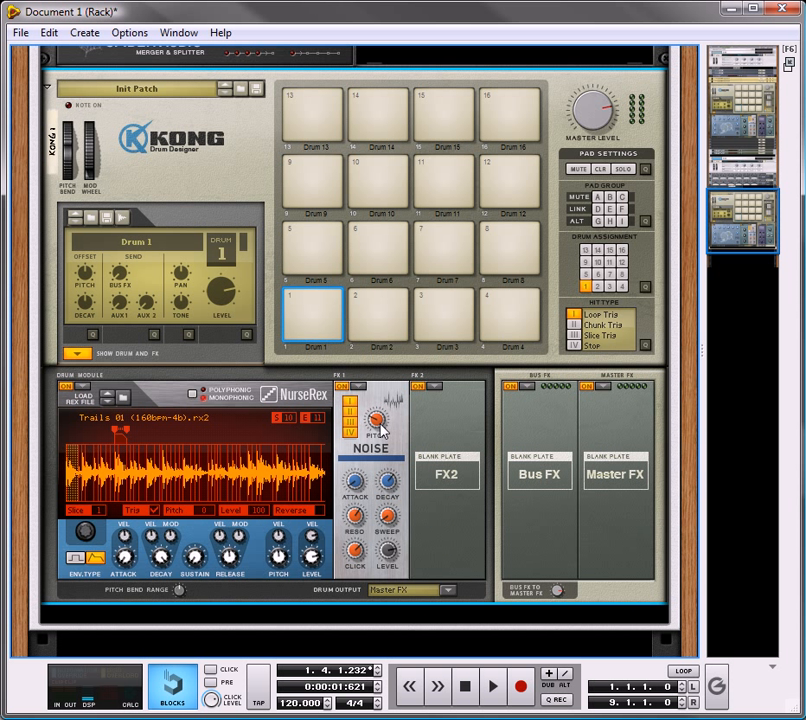
pyautogui.click(333, 302)
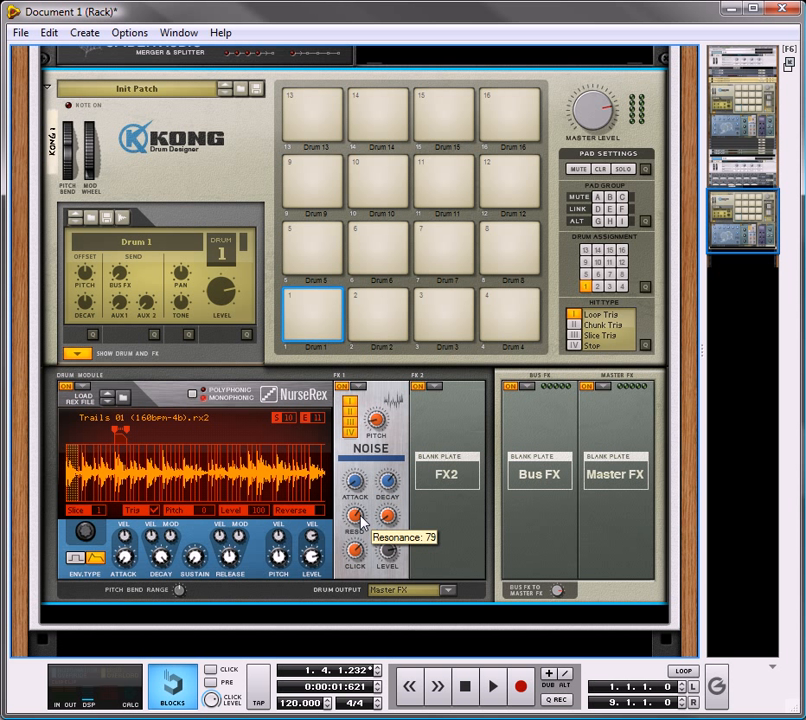
pyautogui.moveTo(358, 563); pyautogui.dragTo(371, 572)
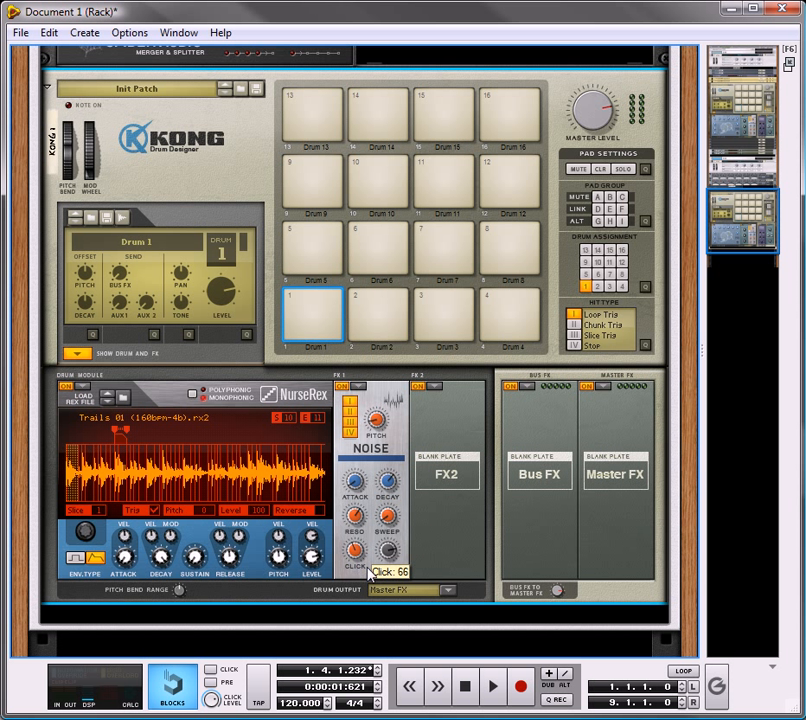
pyautogui.click(329, 309)
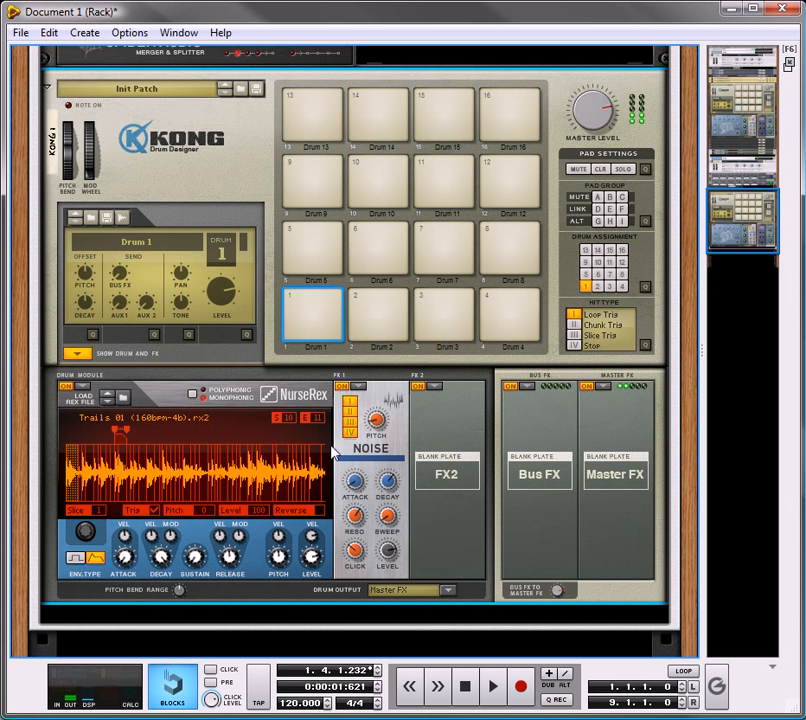
# Step: Set the Noise effect's click to 24 and its pitch to 4 while auditioning pad 1
pyautogui.moveTo(356, 547); pyautogui.dragTo(361, 554)
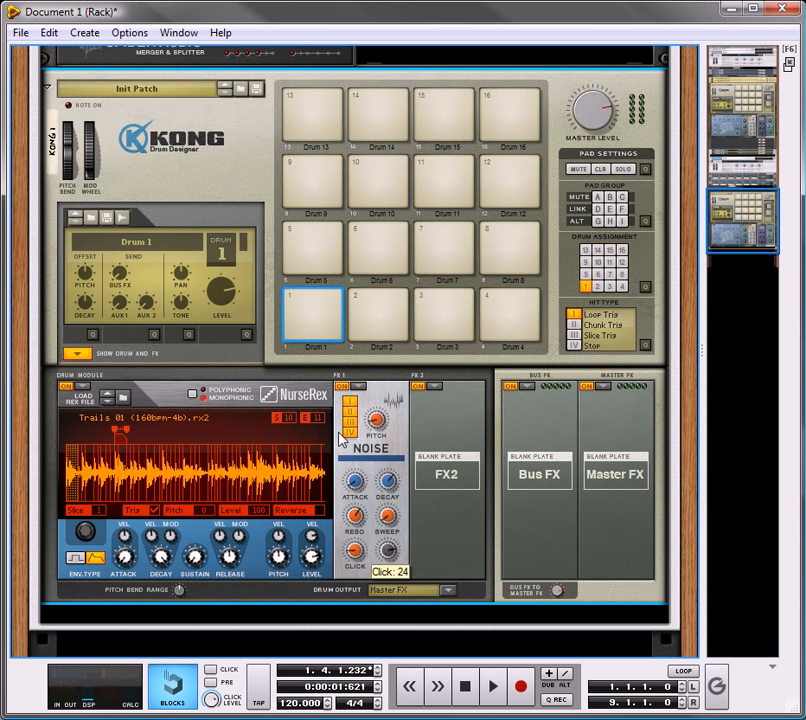
pyautogui.click(320, 308)
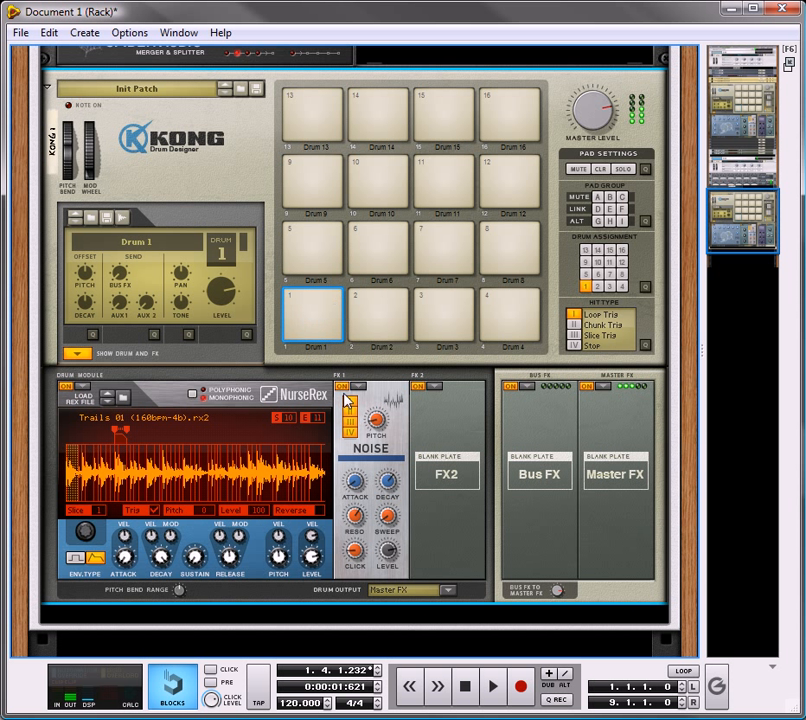
pyautogui.click(331, 303)
pyautogui.click(331, 301)
pyautogui.click(331, 301)
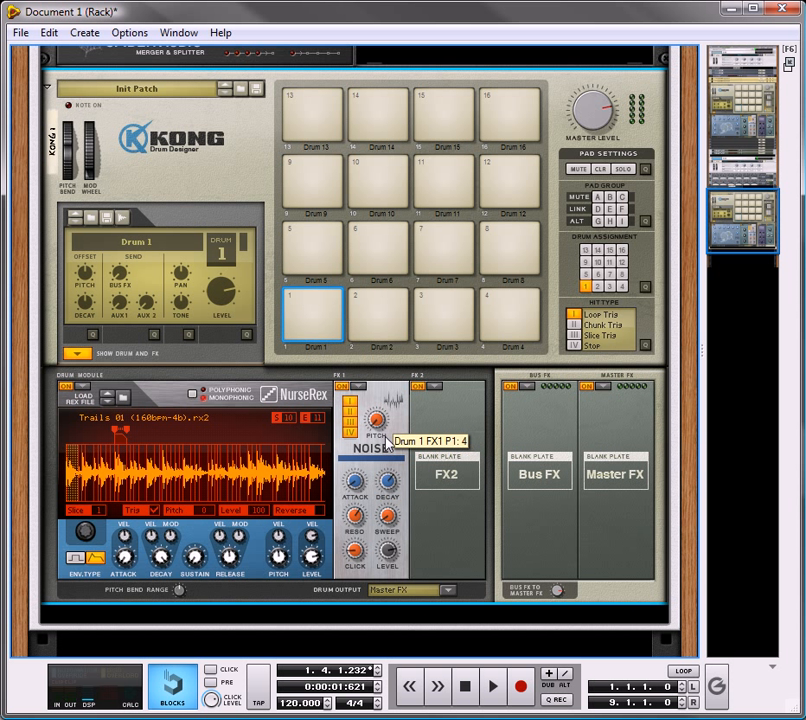
pyautogui.click(333, 306)
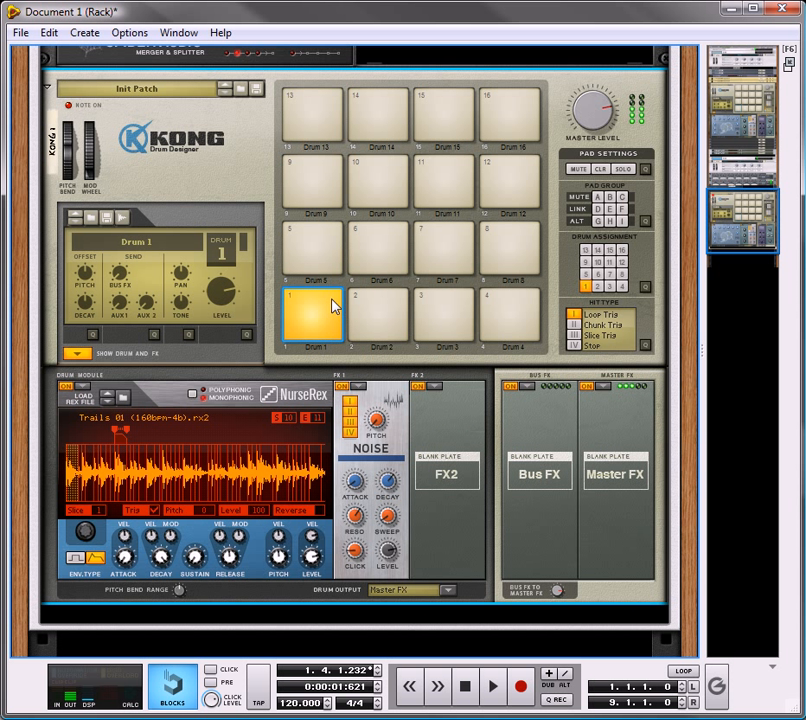
pyautogui.click(333, 305)
# Step: Assign the Compressor to drum 1's FX 2 slot, adjust its amount and attack, and audition pad 1
pyautogui.click(434, 386)
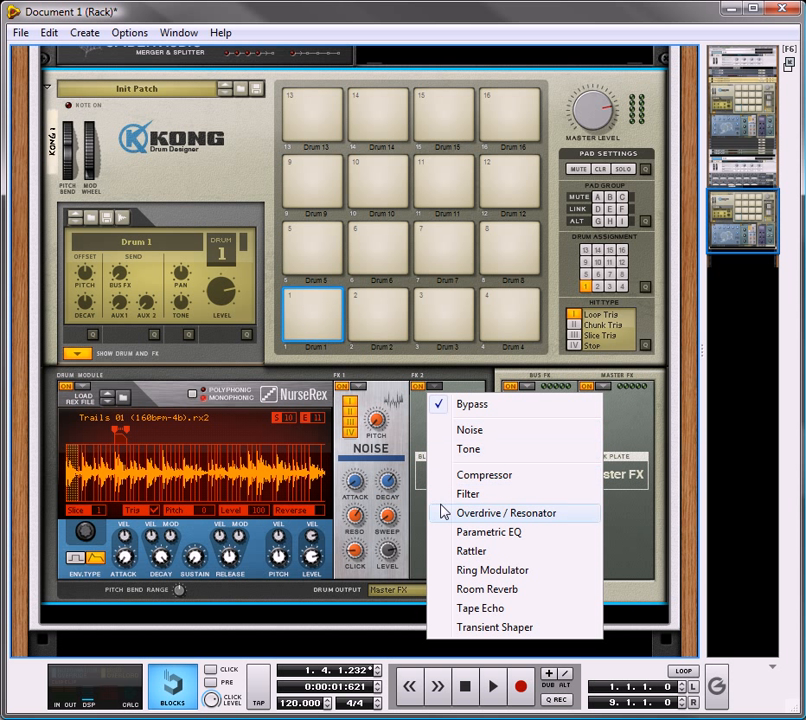
pyautogui.click(441, 474)
pyautogui.moveTo(450, 431)
pyautogui.mouseDown()
pyautogui.moveTo(455, 440)
pyautogui.moveTo(459, 425)
pyautogui.mouseUp()
pyautogui.moveTo(437, 503); pyautogui.dragTo(448, 524)
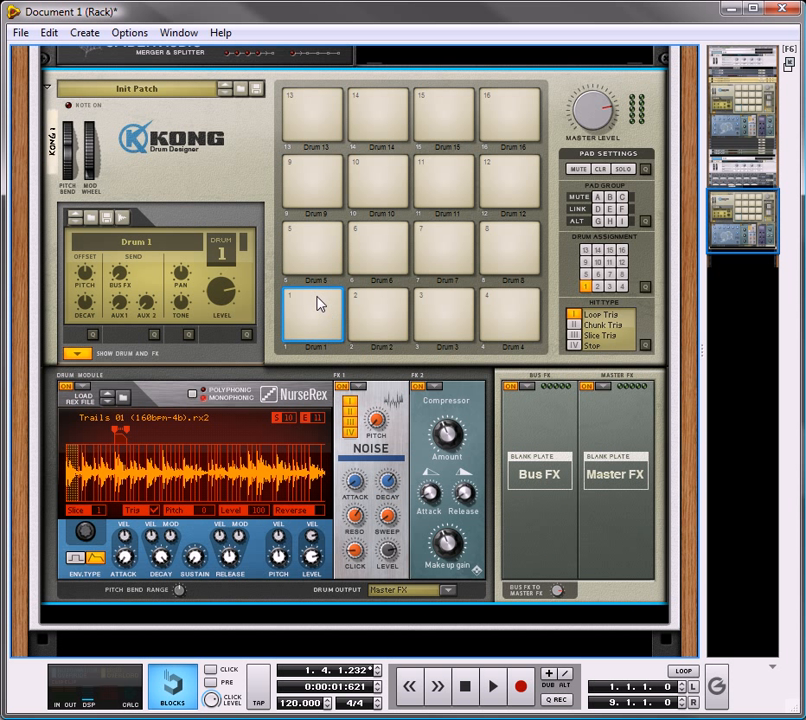
pyautogui.click(328, 302)
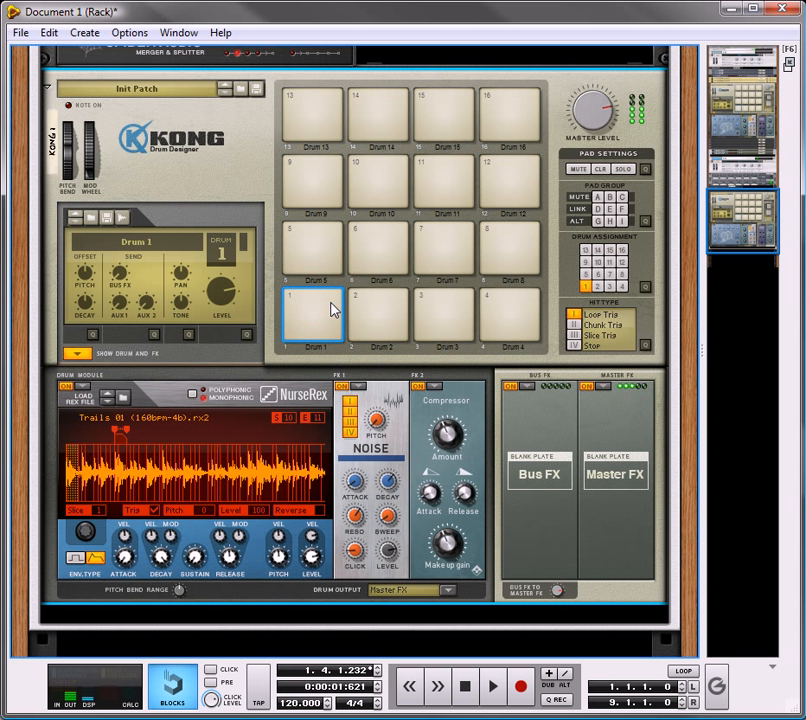
pyautogui.click(331, 309)
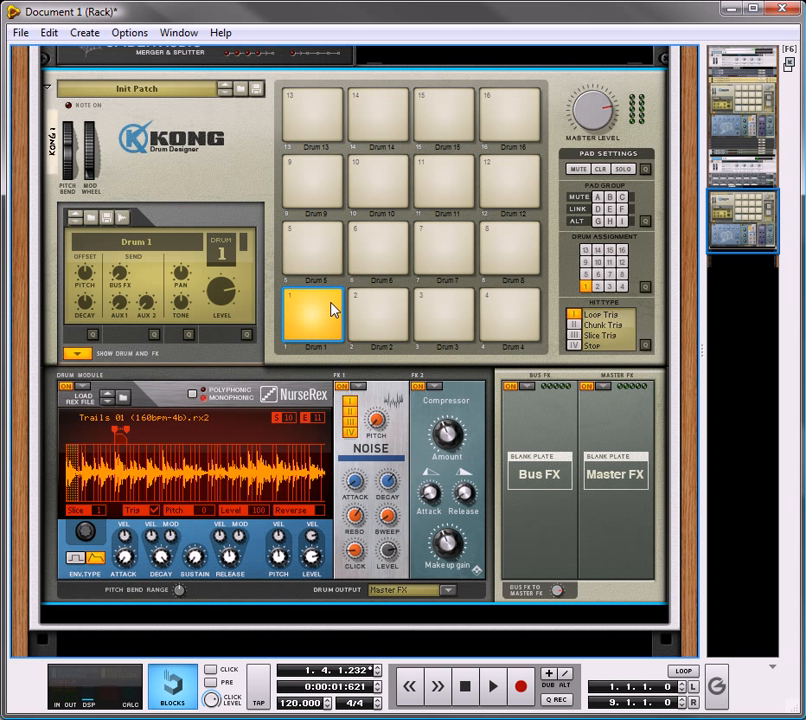
pyautogui.click(331, 309)
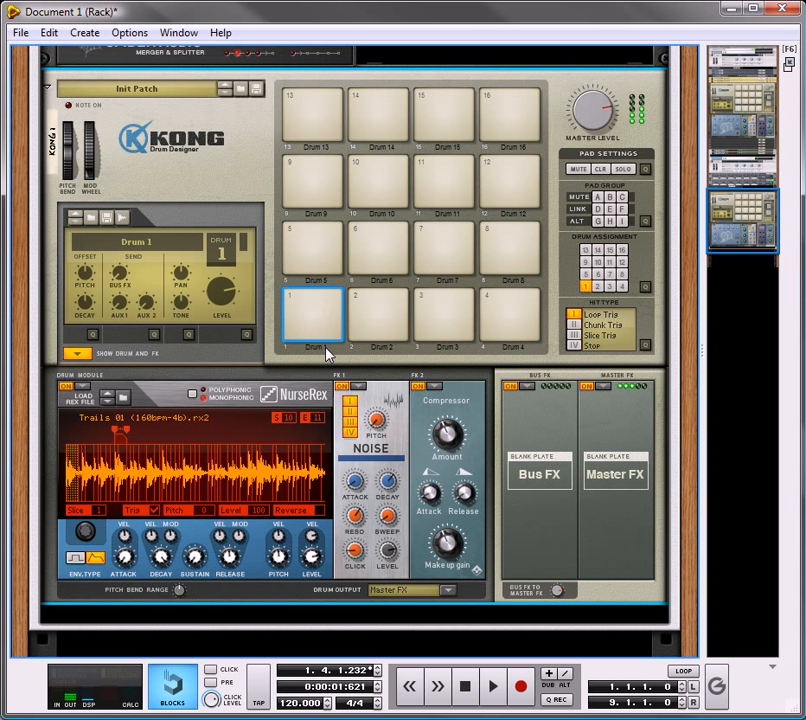
# Step: Copy drum 1's drum patch and paste it onto drum 2
pyautogui.rightClick(238, 402)
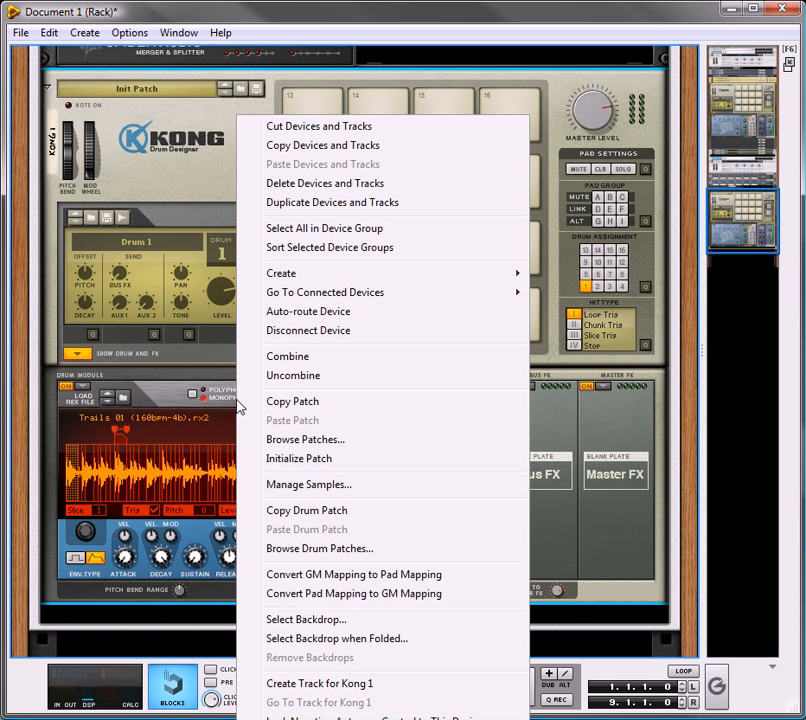
pyautogui.click(322, 512)
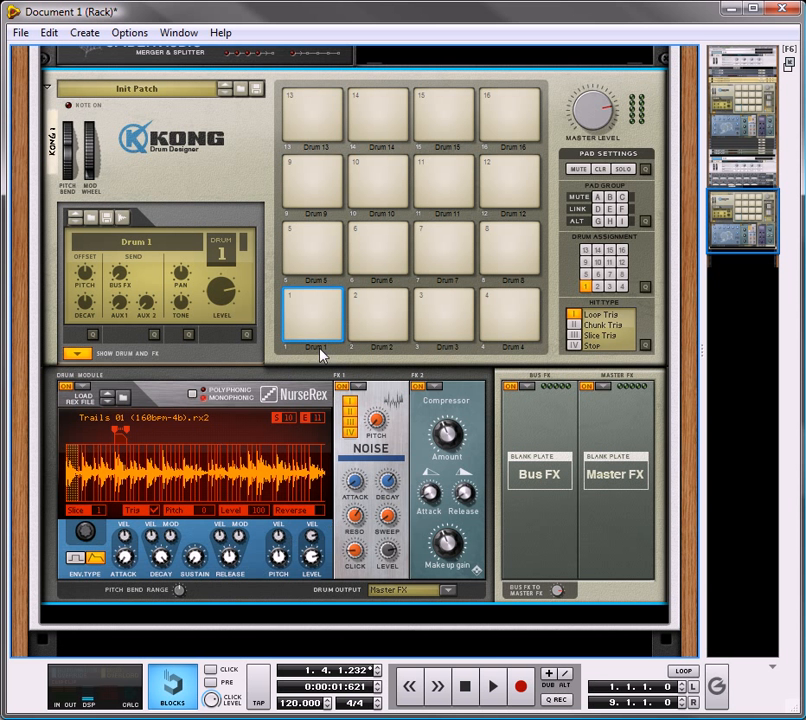
pyautogui.click(376, 326)
pyautogui.rightClick(207, 438)
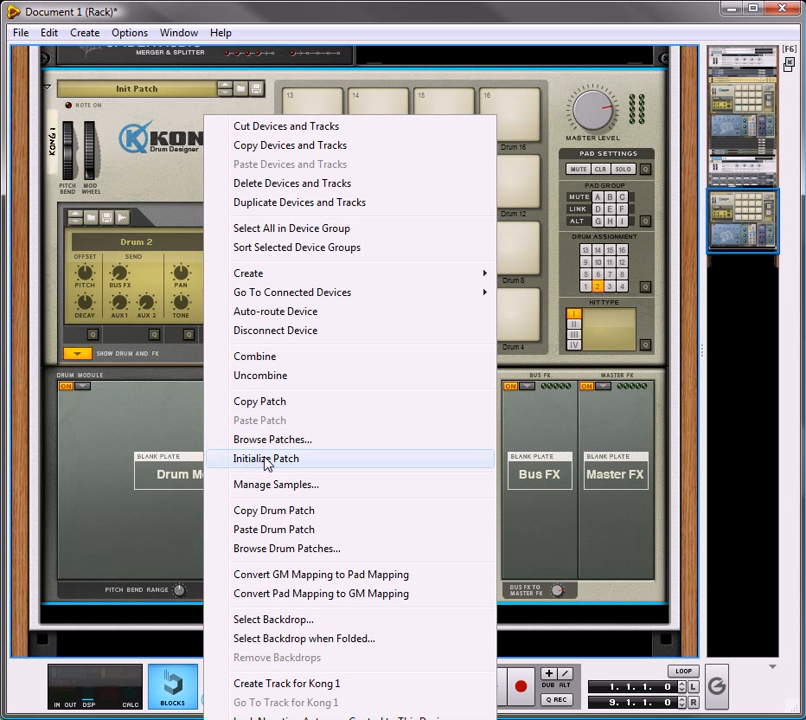
pyautogui.click(277, 530)
# Step: Set both the FX 1 and FX 2 slots of drum 2 to Bypass
pyautogui.click(425, 325)
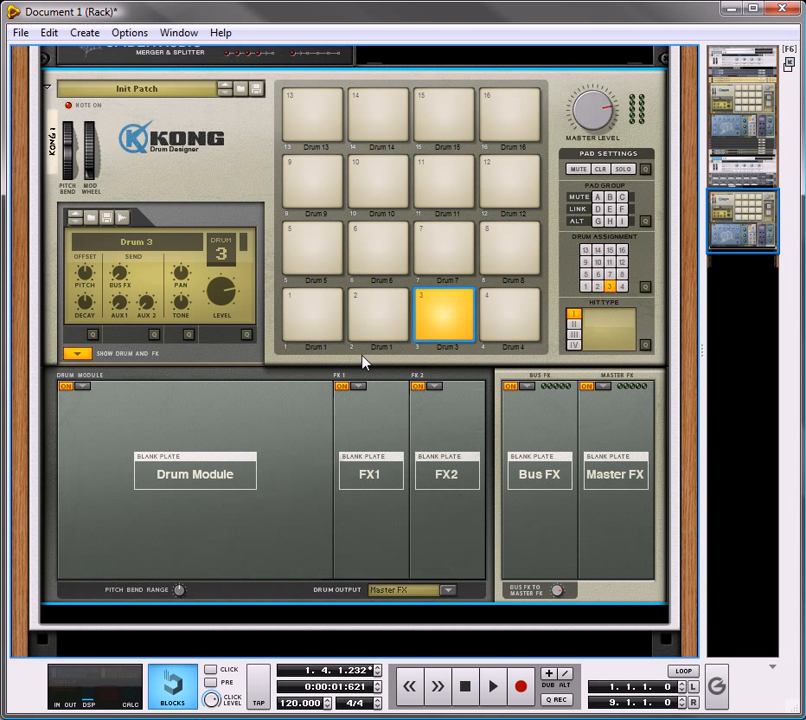
pyautogui.click(352, 318)
pyautogui.click(358, 386)
pyautogui.click(417, 404)
pyautogui.click(434, 386)
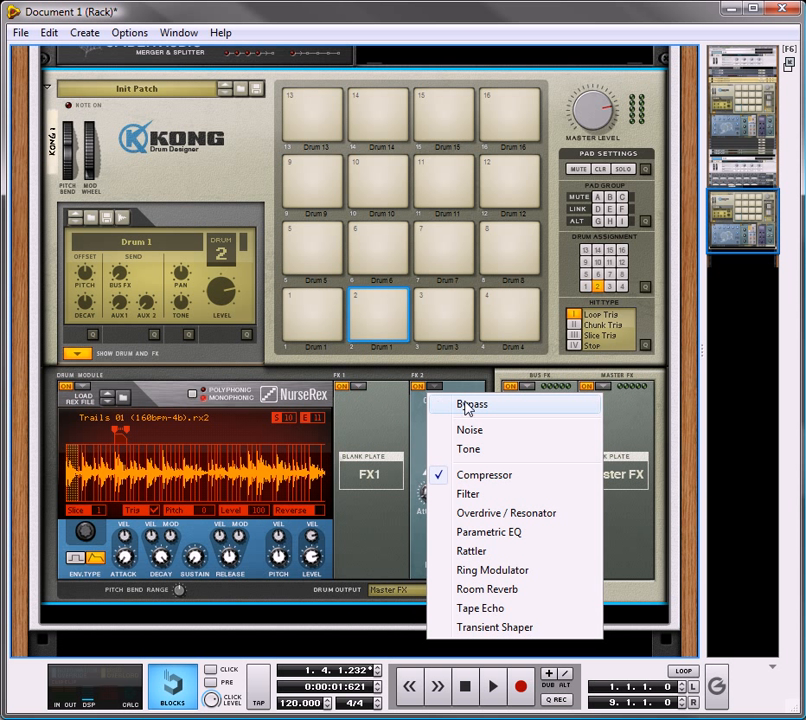
pyautogui.click(469, 405)
# Step: Paste the copied drum patch onto drums 3 and 4
pyautogui.click(427, 316)
pyautogui.rightClick(236, 414)
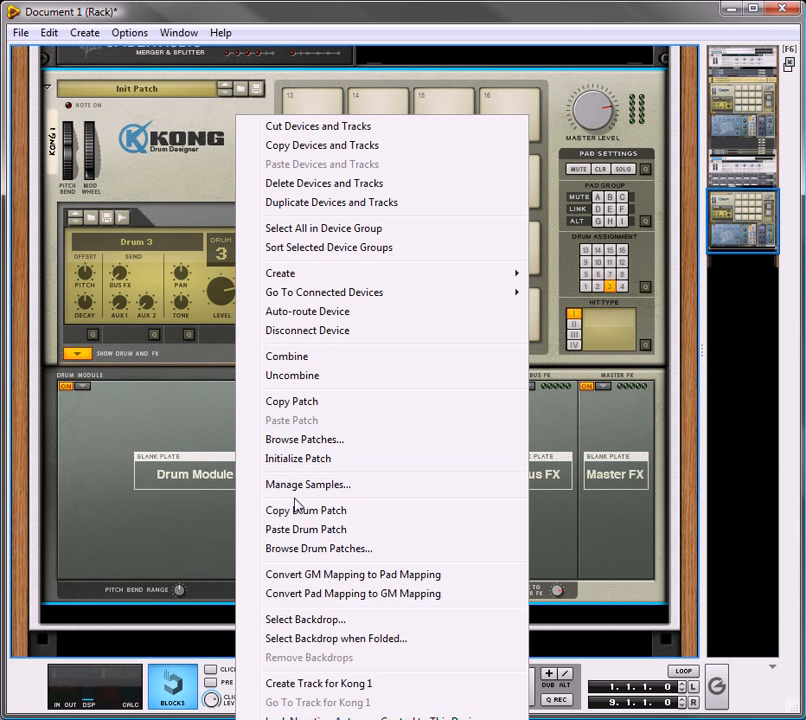
pyautogui.click(312, 527)
pyautogui.click(485, 325)
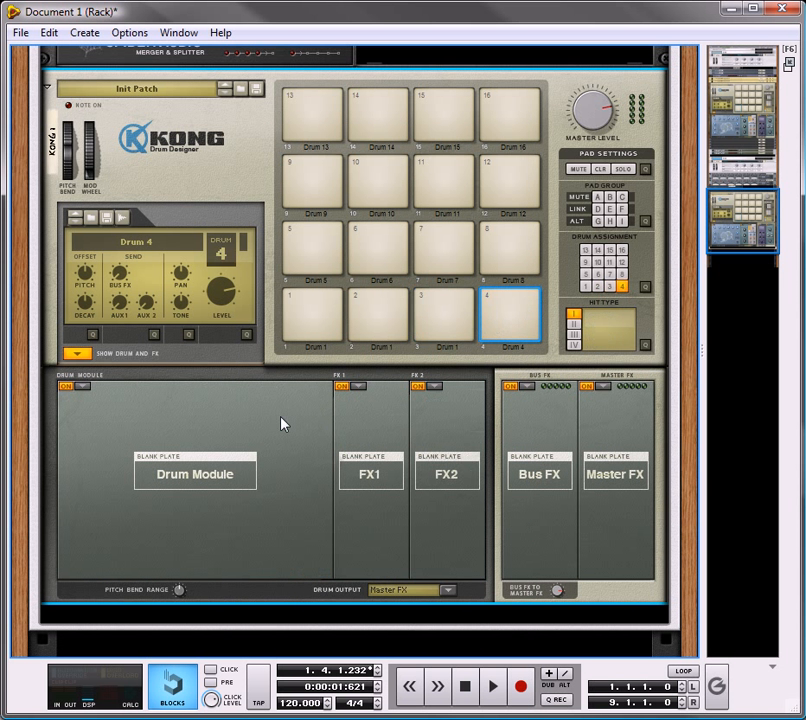
pyautogui.rightClick(270, 440)
pyautogui.click(345, 529)
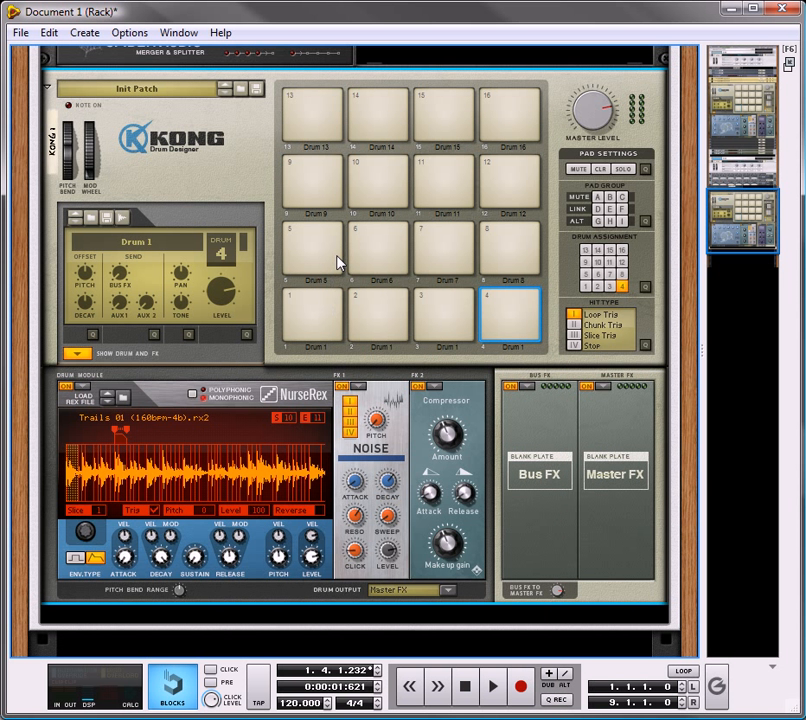
# Step: Paste the copied drum patch onto drums 5 and 6
pyautogui.click(335, 265)
pyautogui.rightClick(272, 465)
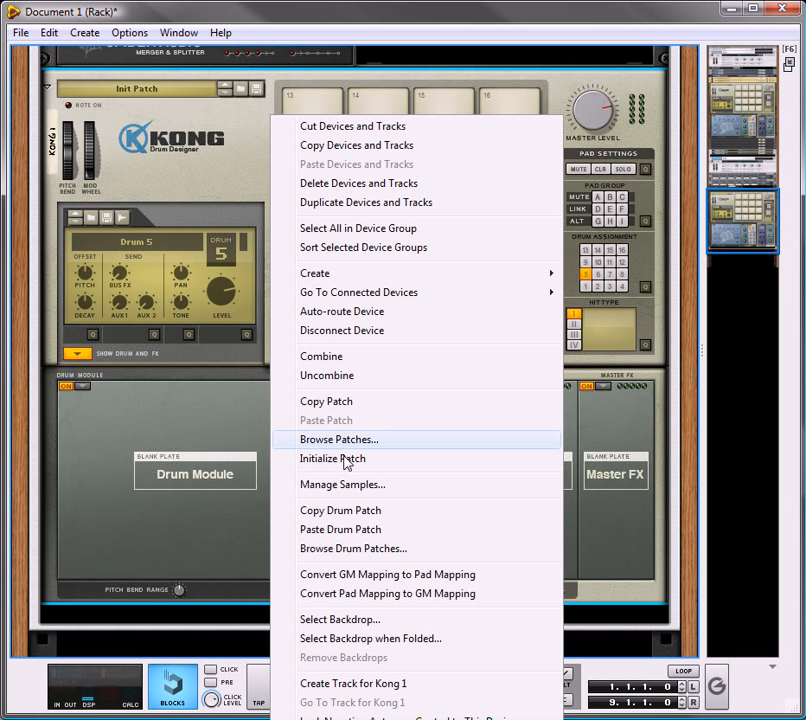
pyautogui.click(347, 529)
pyautogui.click(369, 275)
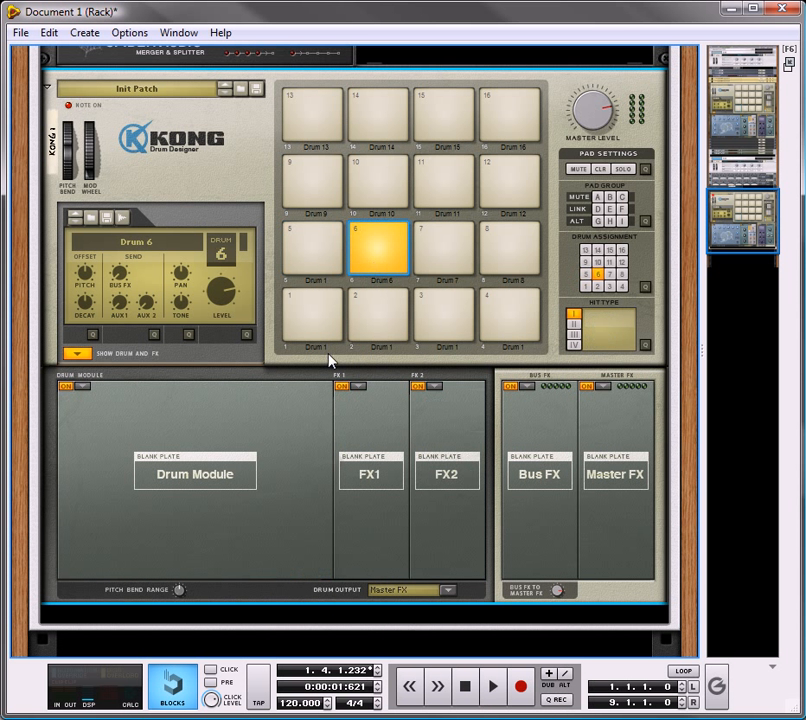
pyautogui.rightClick(289, 420)
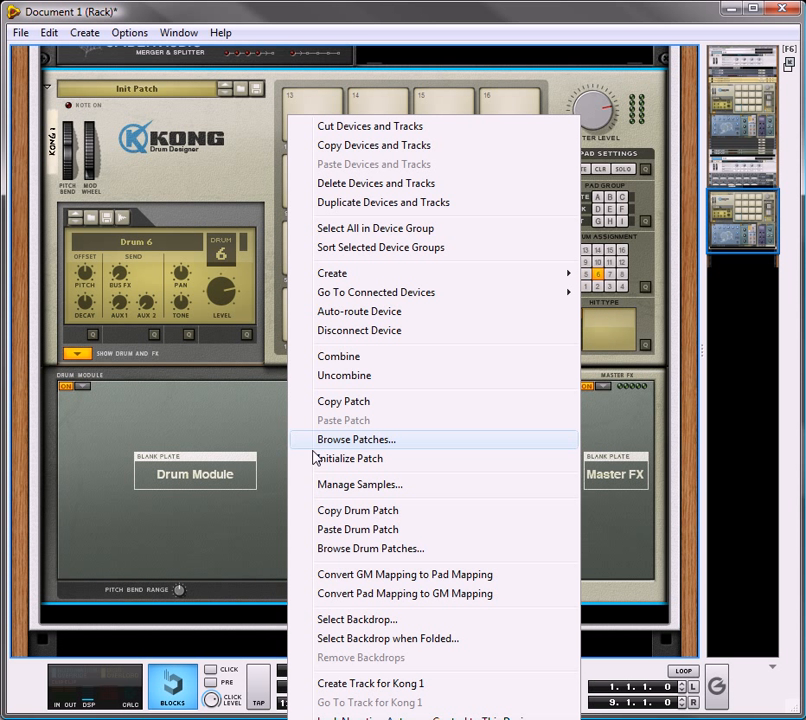
pyautogui.click(362, 529)
# Step: Paste the copied drum patch onto drums 7 and 8
pyautogui.click(428, 258)
pyautogui.rightClick(270, 420)
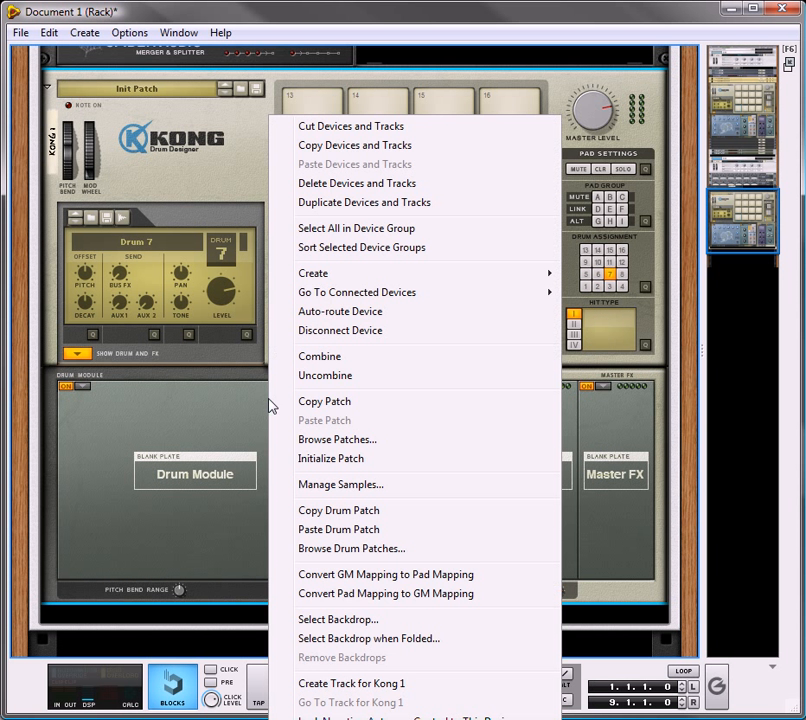
pyautogui.click(341, 530)
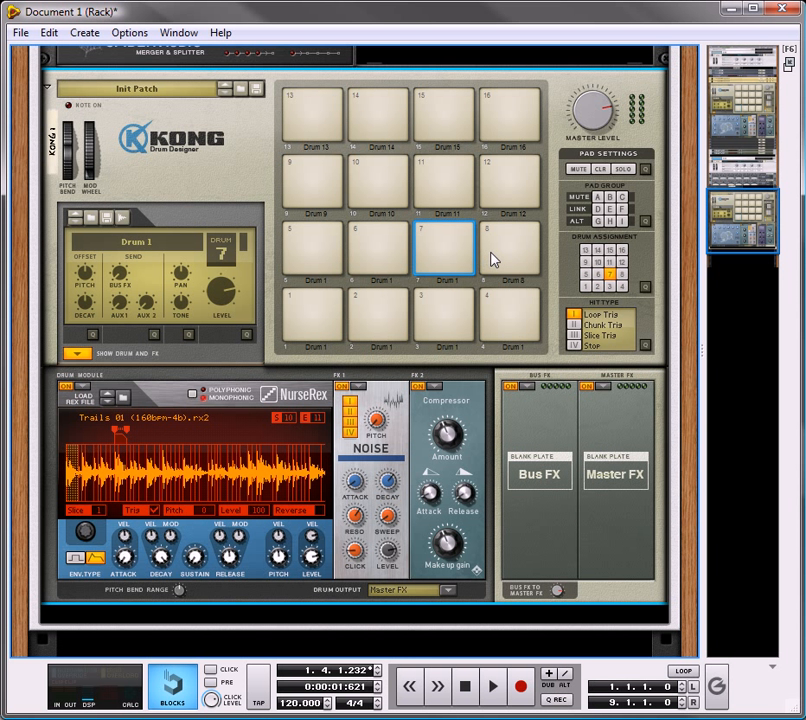
pyautogui.click(494, 257)
pyautogui.rightClick(285, 466)
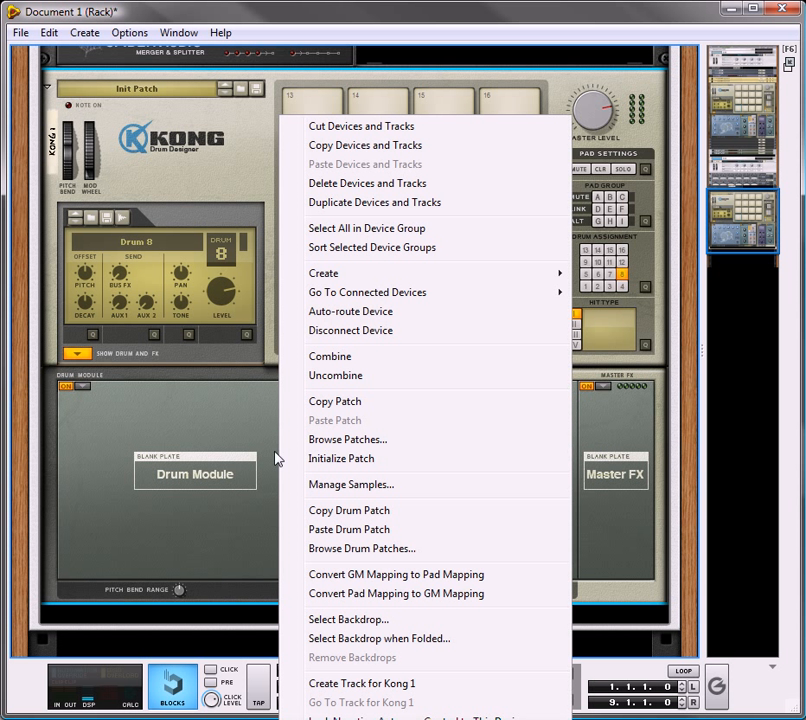
pyautogui.click(350, 530)
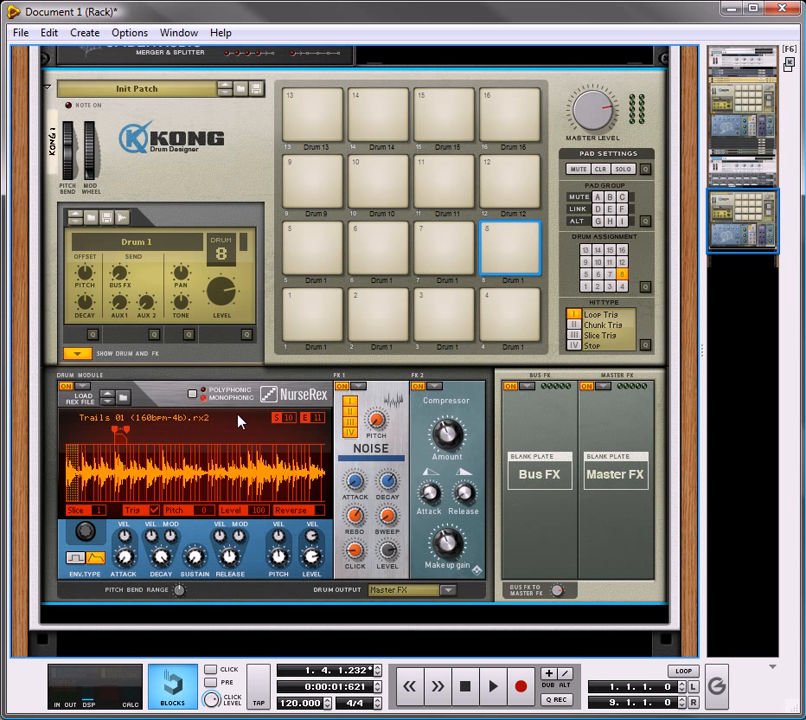
# Step: Set drum 2's NurseRex played slice range to start at slice 12 and end at slice 15, and audition the pad
pyautogui.click(388, 315)
pyautogui.click(398, 307)
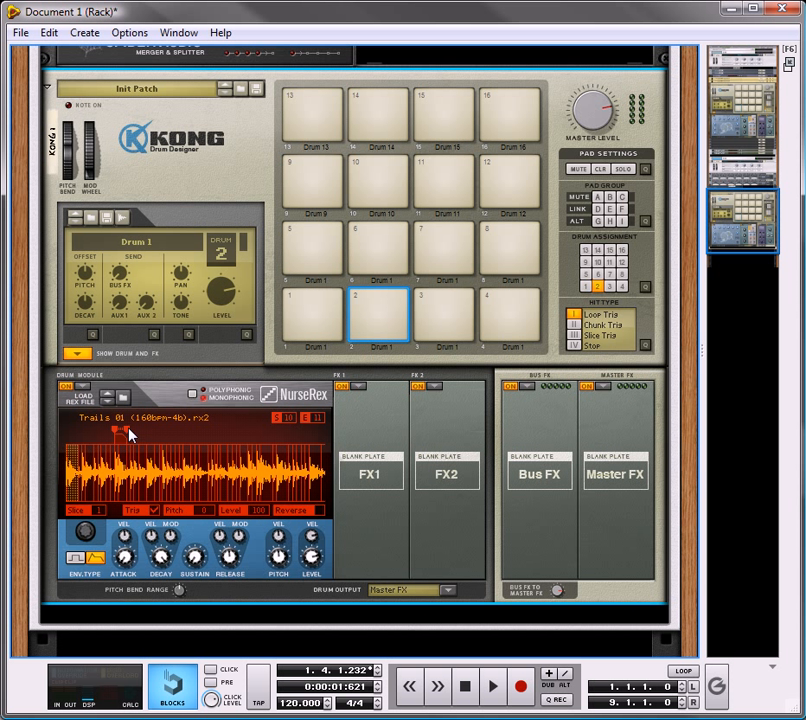
pyautogui.moveTo(128, 432); pyautogui.dragTo(270, 441)
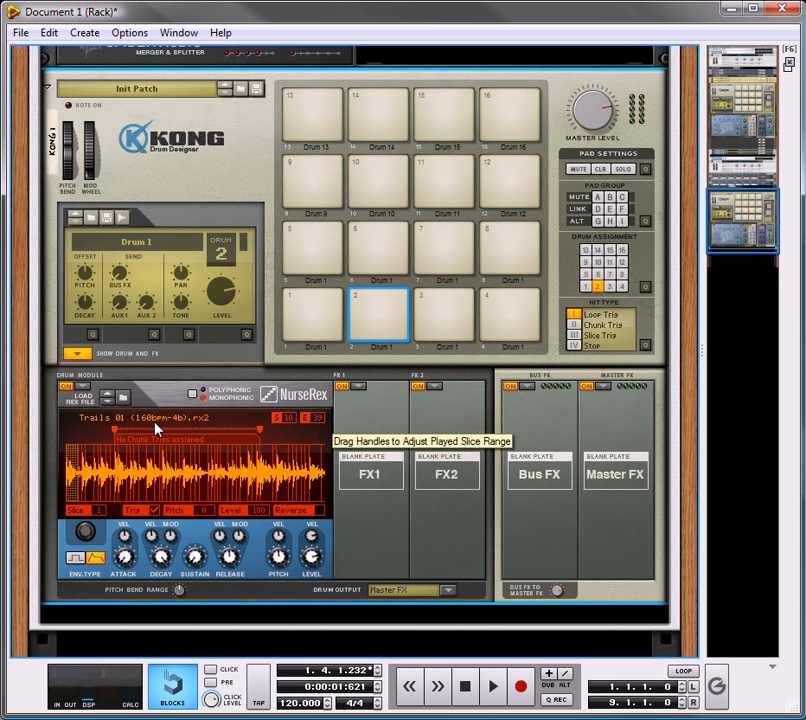
pyautogui.moveTo(118, 436); pyautogui.dragTo(248, 443)
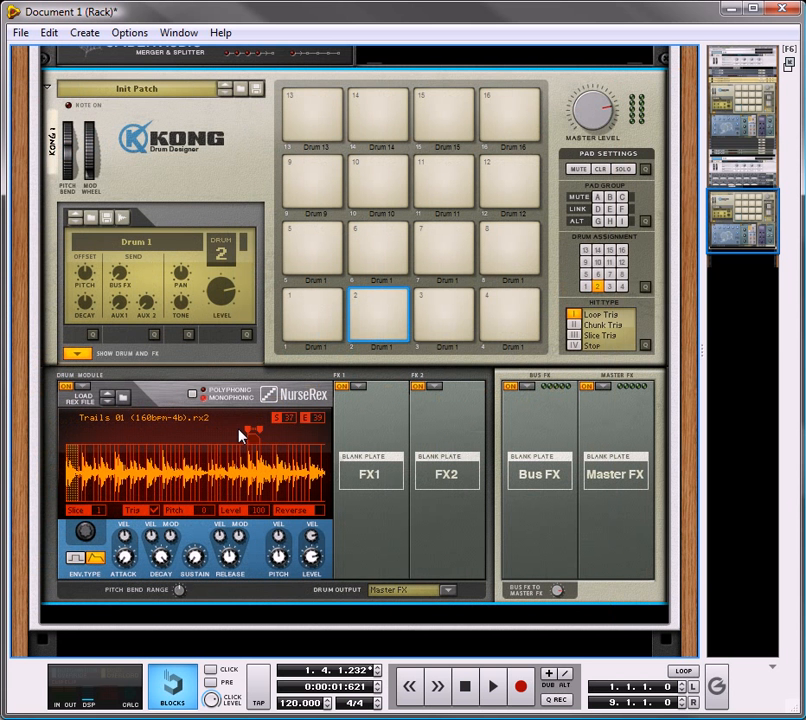
pyautogui.moveTo(242, 432); pyautogui.dragTo(125, 453)
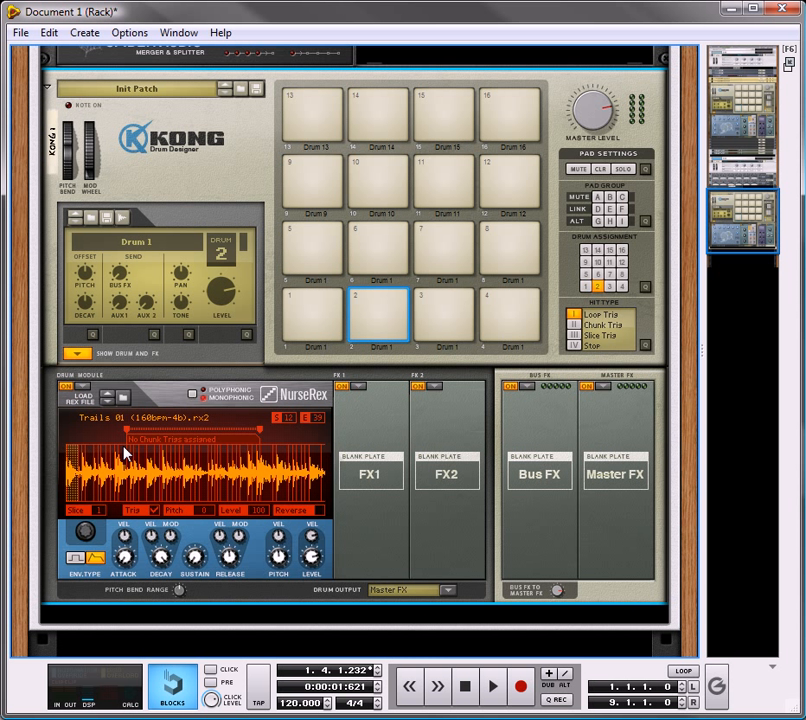
pyautogui.moveTo(249, 431); pyautogui.dragTo(147, 448)
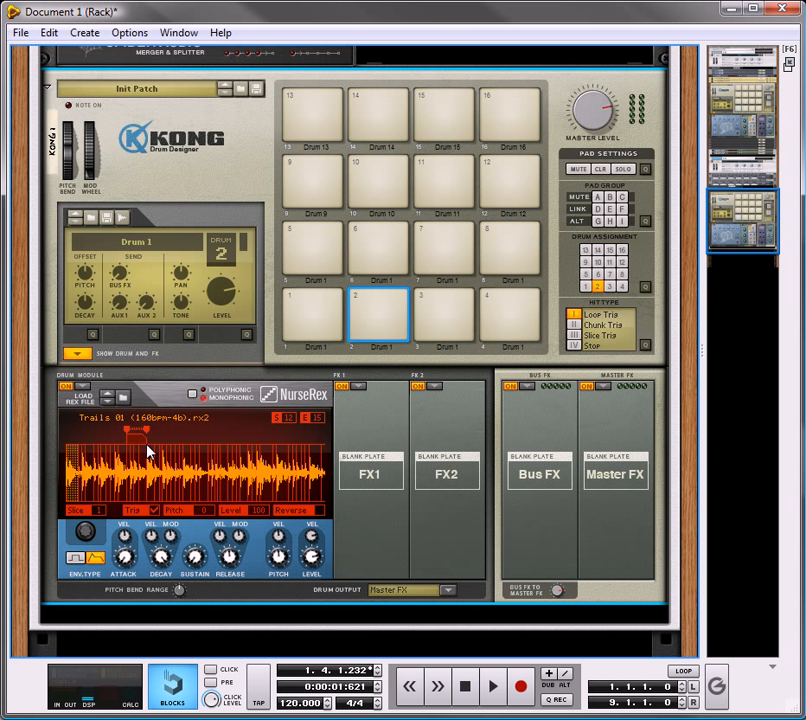
pyautogui.click(384, 301)
pyautogui.click(388, 300)
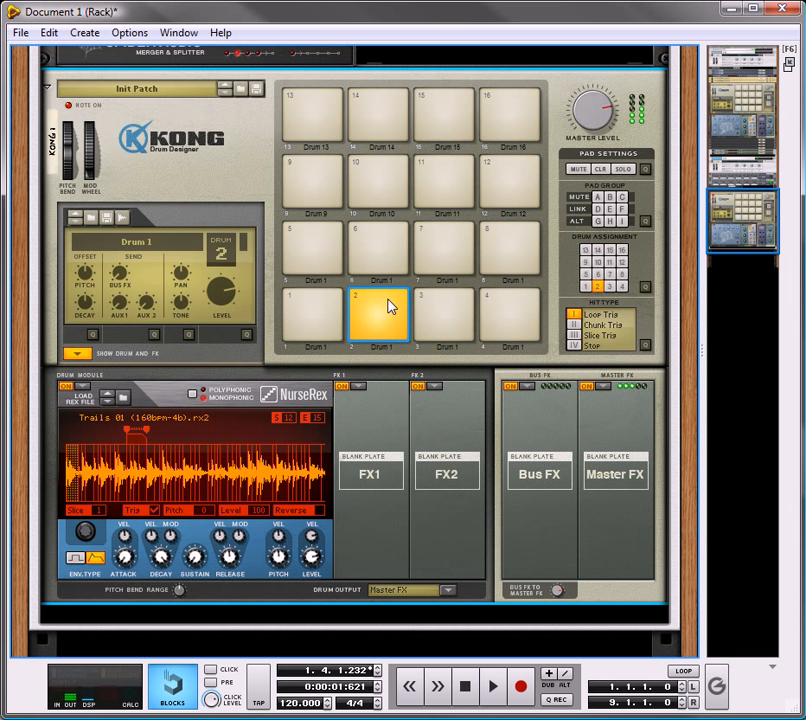
# Step: Load Overdrive / Resonator into drum 2's FX 1 slot with model B and a raised Reso amount, and audition it
pyautogui.click(357, 387)
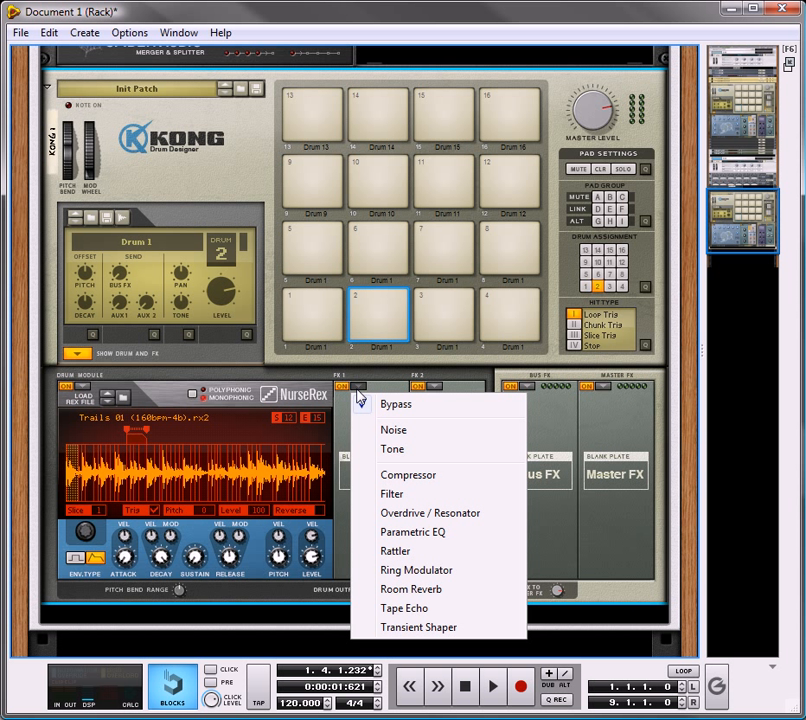
pyautogui.click(409, 513)
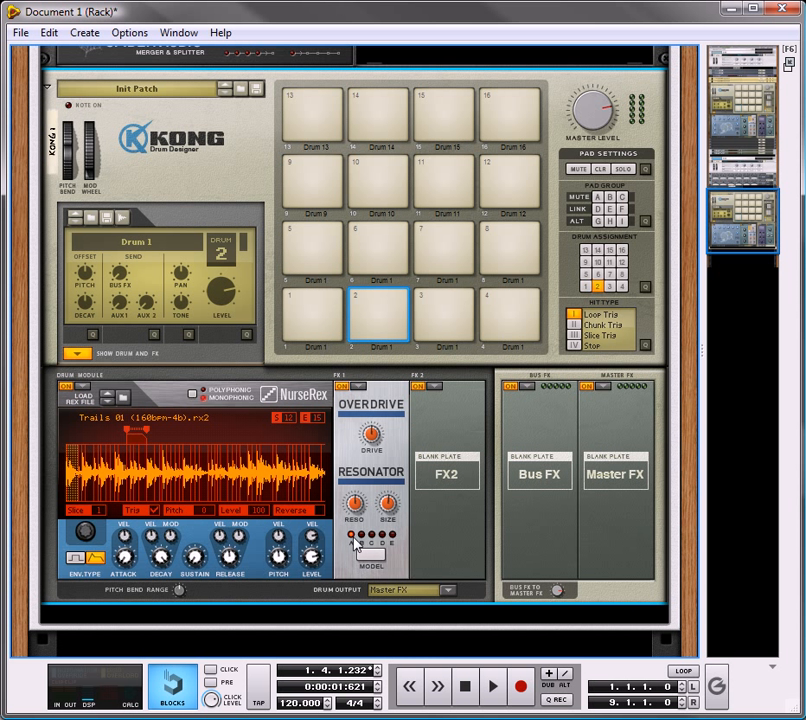
pyautogui.click(361, 536)
pyautogui.moveTo(353, 502); pyautogui.dragTo(367, 490)
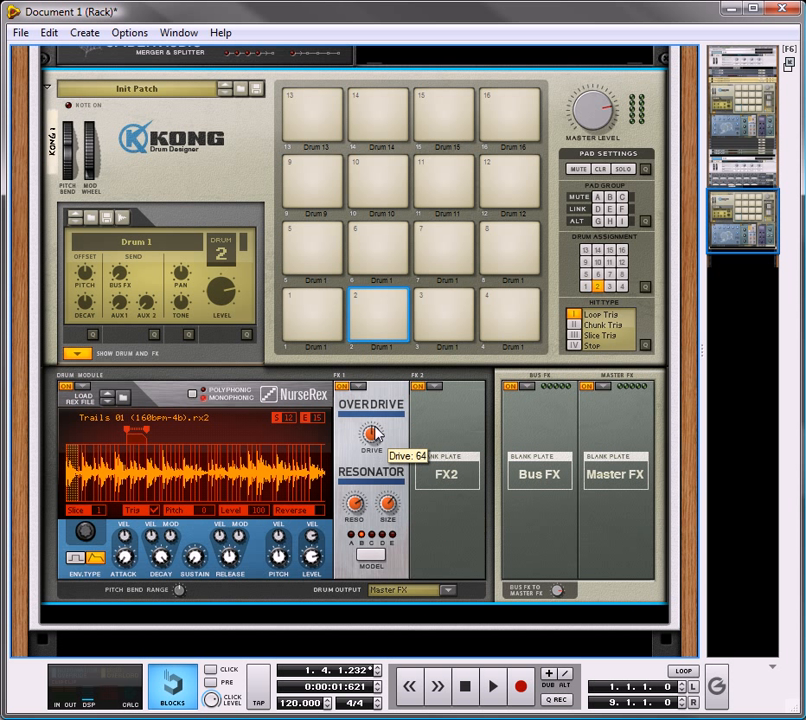
pyautogui.moveTo(373, 437); pyautogui.dragTo(358, 388)
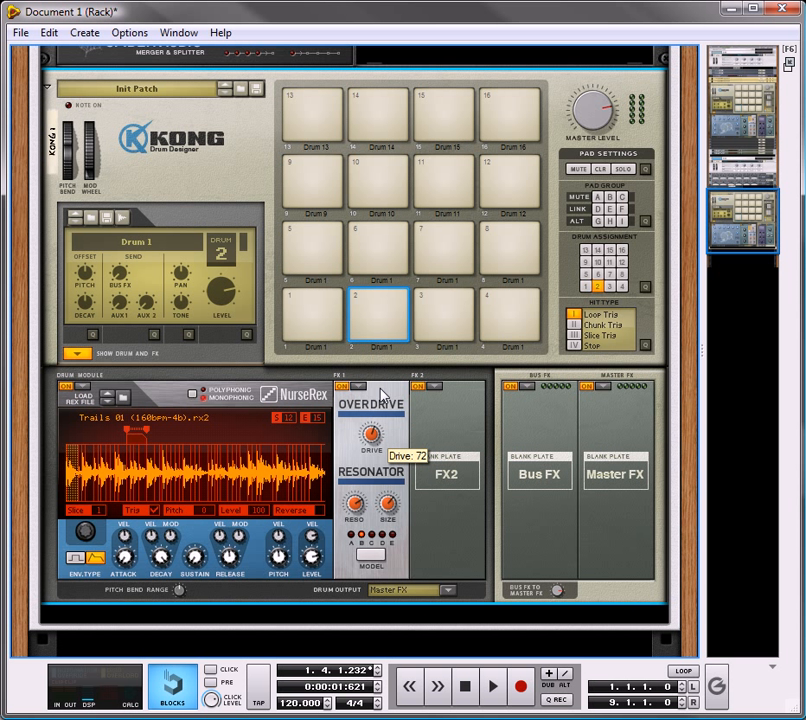
pyautogui.click(392, 303)
pyautogui.click(392, 303)
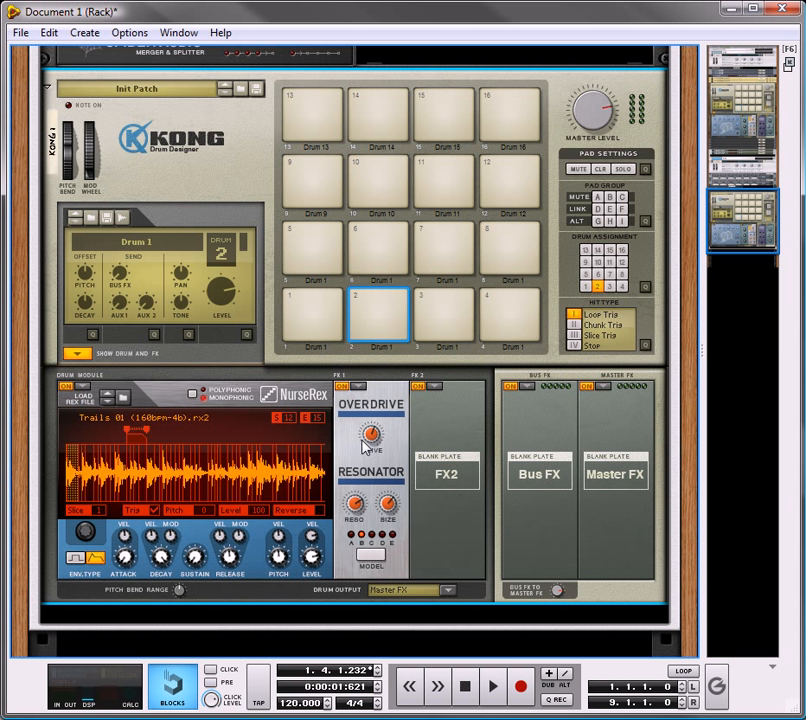
pyautogui.click(336, 305)
pyautogui.click(392, 306)
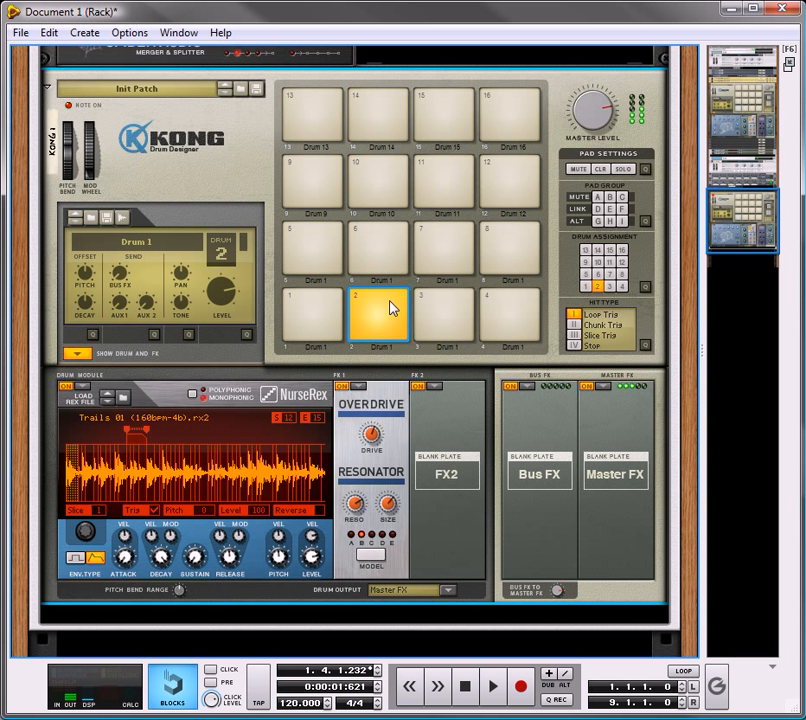
# Step: Rename drum 1 to "Bass Drum" and drum 2 to "Tom"
pyautogui.doubleClick(316, 349)
pyautogui.write('Bass Dru')
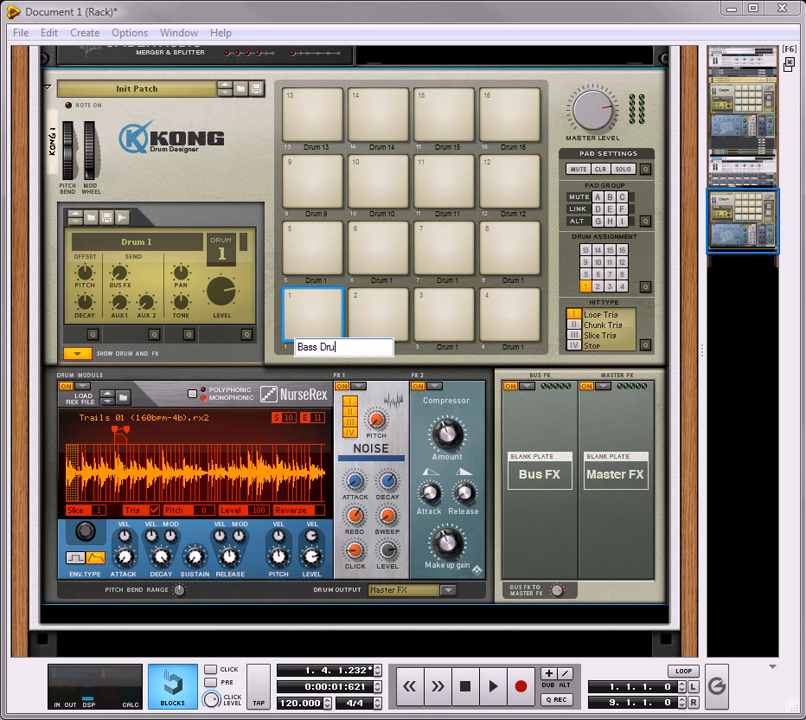
pyautogui.click(400, 345)
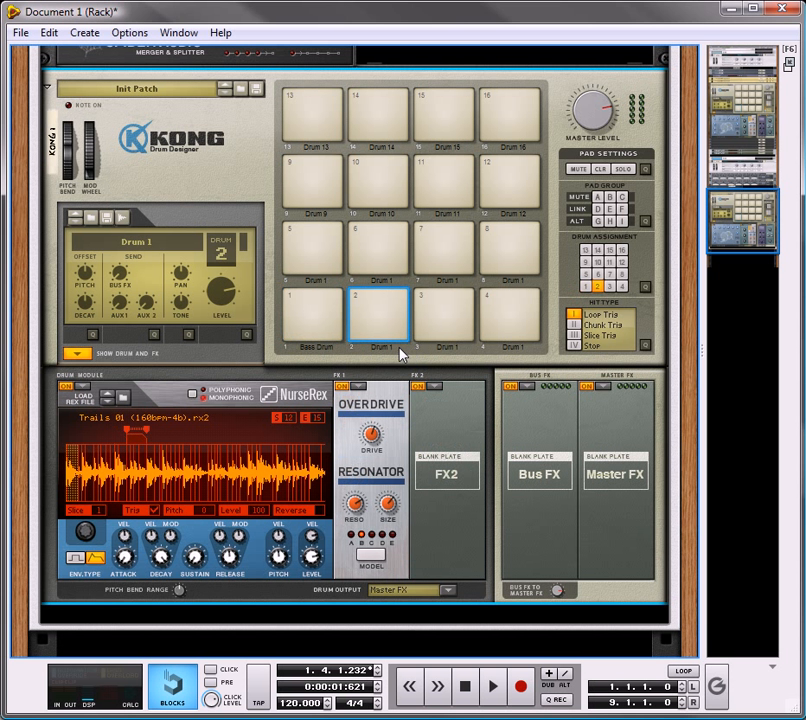
pyautogui.doubleClick(400, 345)
pyautogui.write('Tom')
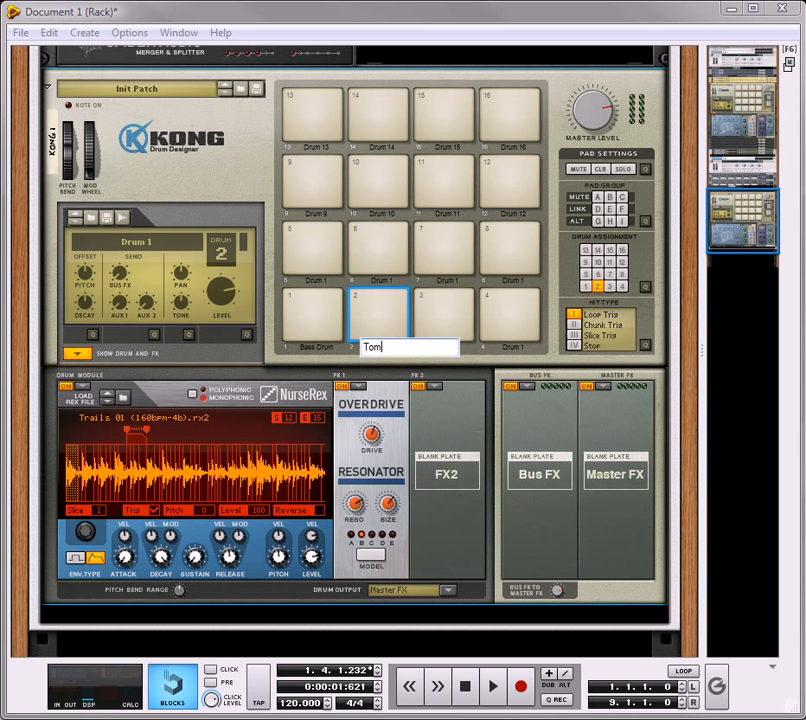
pyautogui.press('Return')
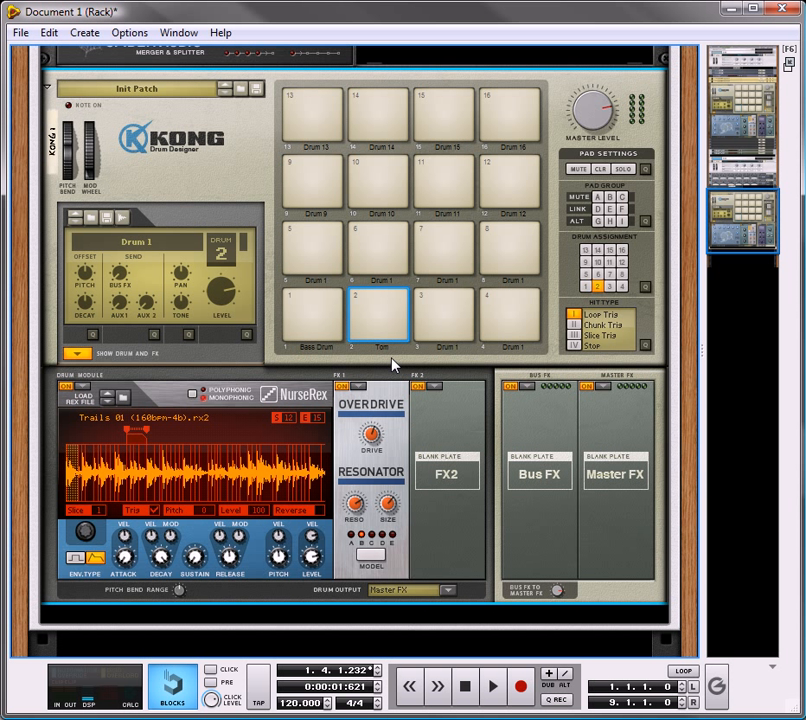
# Step: Set drum 3's NurseRex played slice range to start and end at slice 36, and audition the pad
pyautogui.click(444, 320)
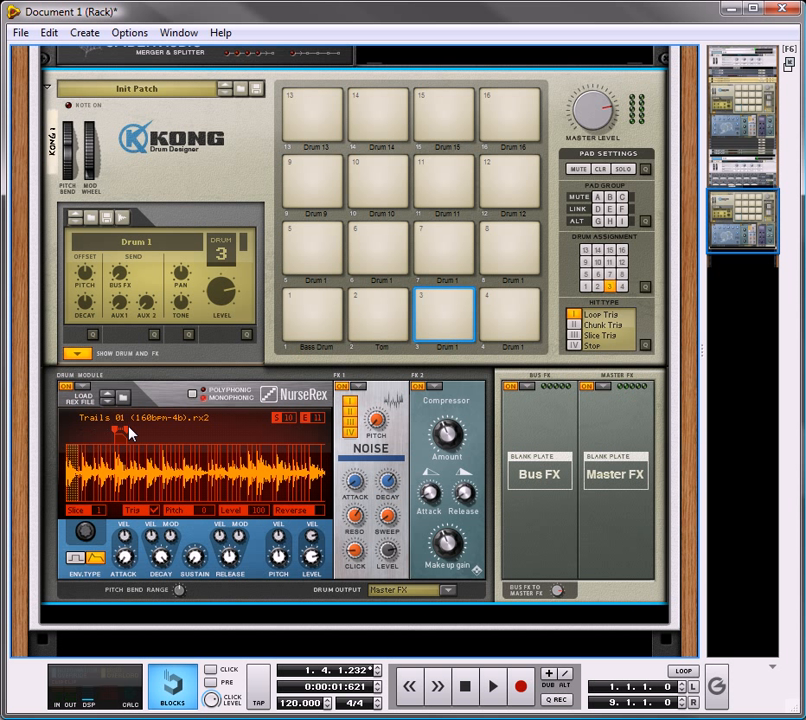
pyautogui.moveTo(128, 435); pyautogui.dragTo(248, 440)
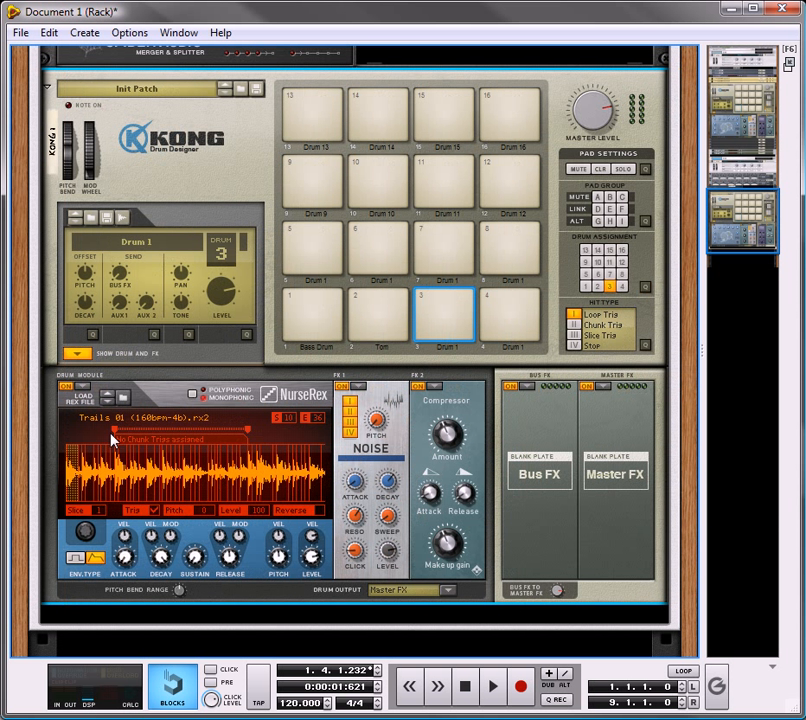
pyautogui.moveTo(114, 430); pyautogui.dragTo(247, 437)
pyautogui.click(453, 302)
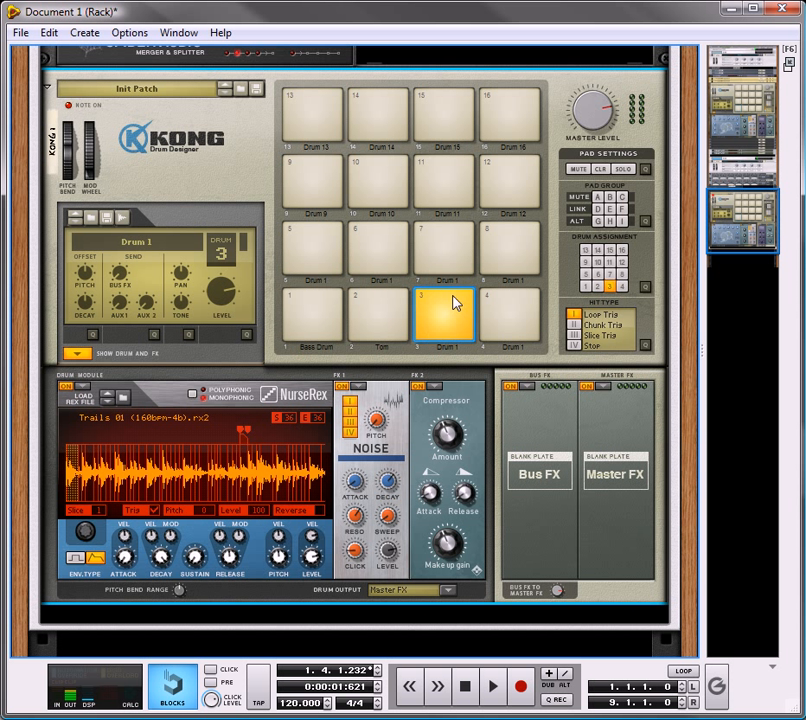
# Step: Set both the FX 1 and FX 2 slots of drum 3 to Bypass and audition the pad
pyautogui.click(364, 386)
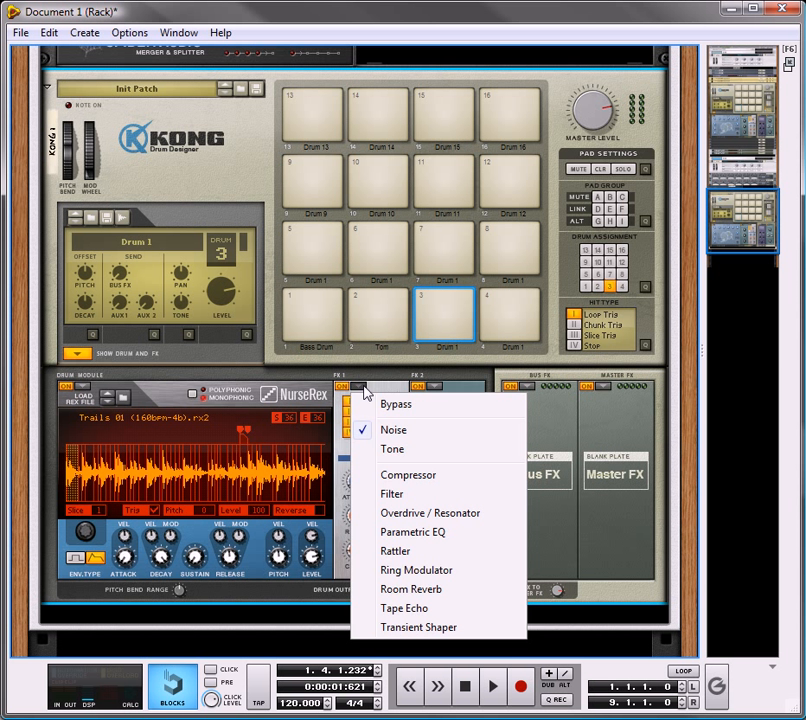
pyautogui.click(382, 405)
pyautogui.click(432, 388)
pyautogui.click(472, 405)
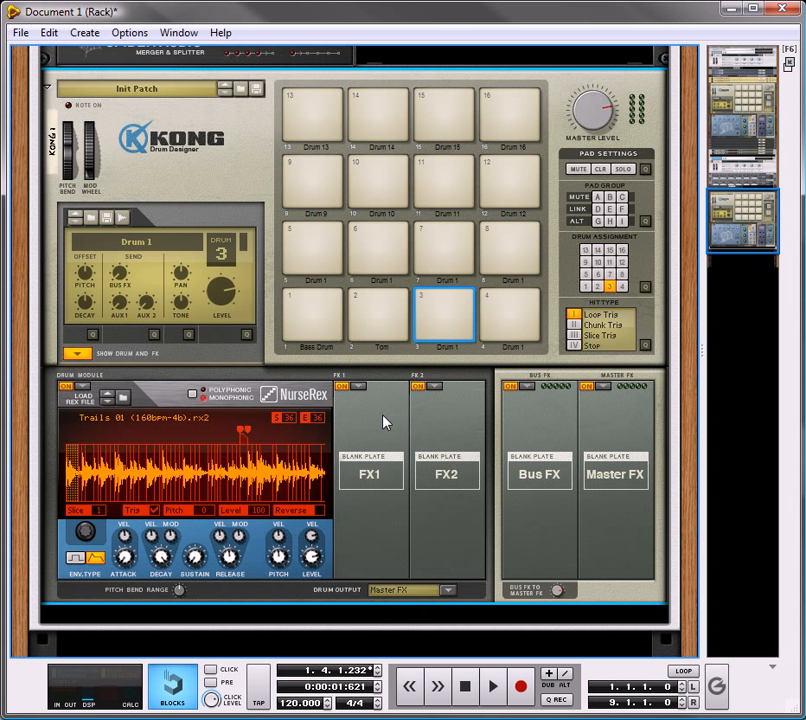
pyautogui.click(436, 310)
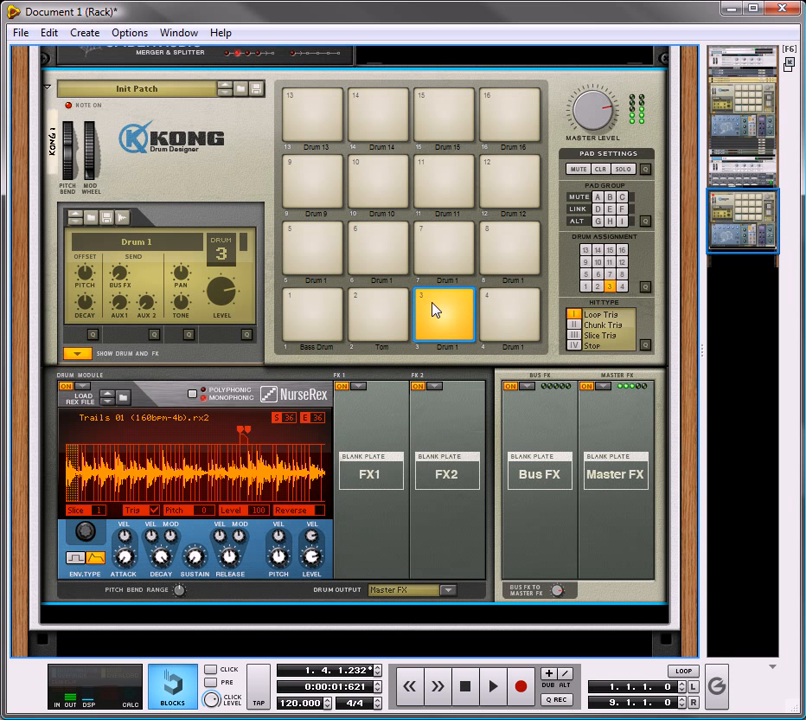
# Step: Load Overdrive / Resonator into drum 3's FX 1 slot with model C and a raised Reso amount
pyautogui.click(357, 386)
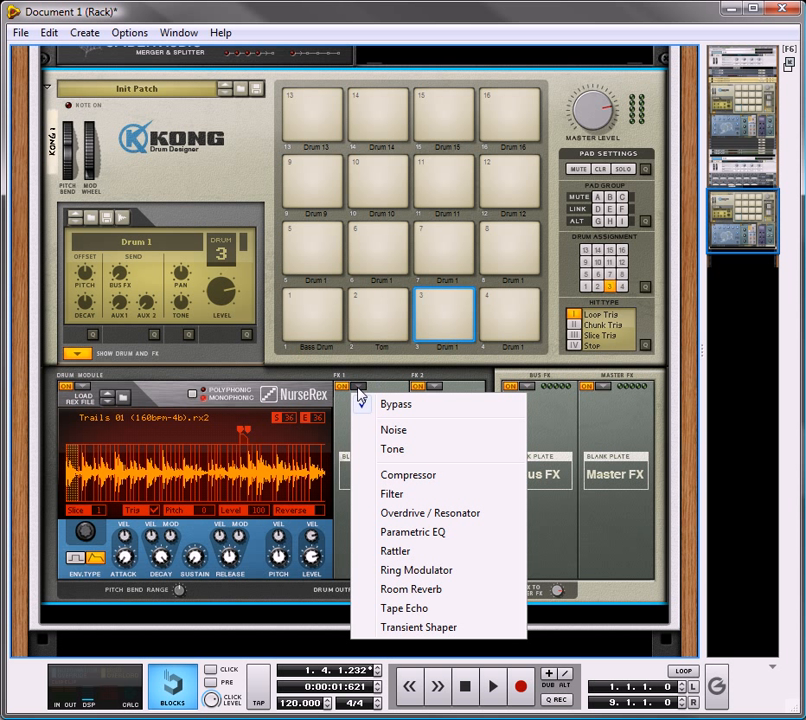
pyautogui.click(408, 513)
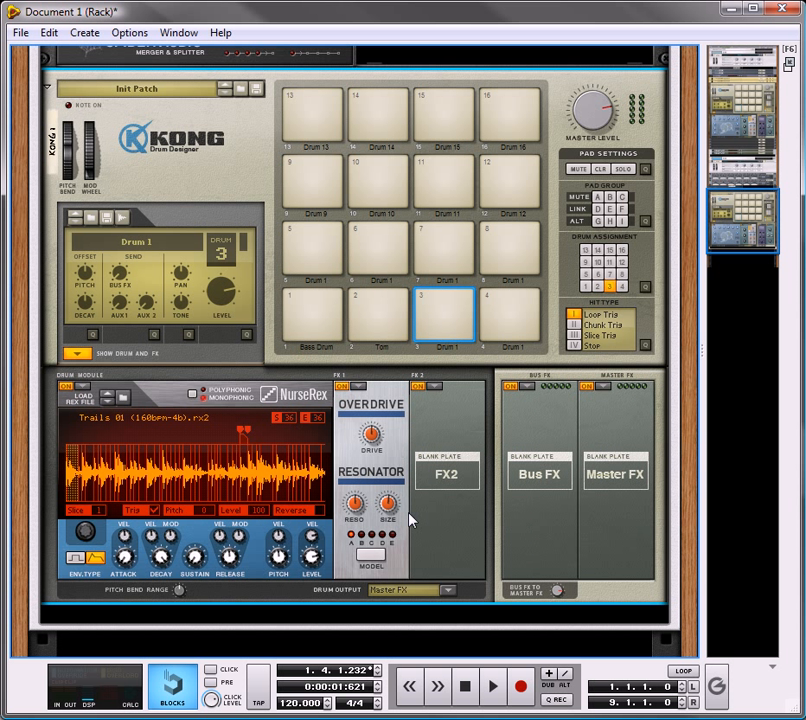
pyautogui.click(371, 536)
pyautogui.moveTo(361, 501); pyautogui.dragTo(384, 427)
pyautogui.click(457, 304)
# Step: Audition pads 1, 2 and 3 in alternation to compare their sounds
pyautogui.click(400, 305)
pyautogui.click(455, 306)
pyautogui.click(399, 309)
pyautogui.click(430, 306)
pyautogui.click(315, 312)
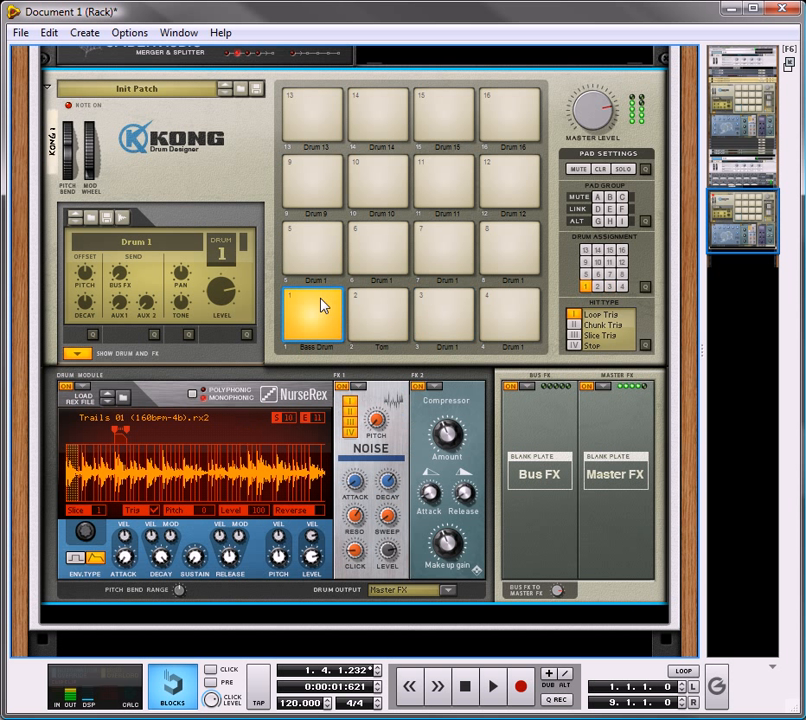
pyautogui.click(390, 315)
pyautogui.click(446, 308)
pyautogui.click(400, 310)
pyautogui.click(444, 312)
pyautogui.scroll(-3, 287, 446)
pyautogui.scroll(2, 286, 446)
pyautogui.scroll(2, 286, 445)
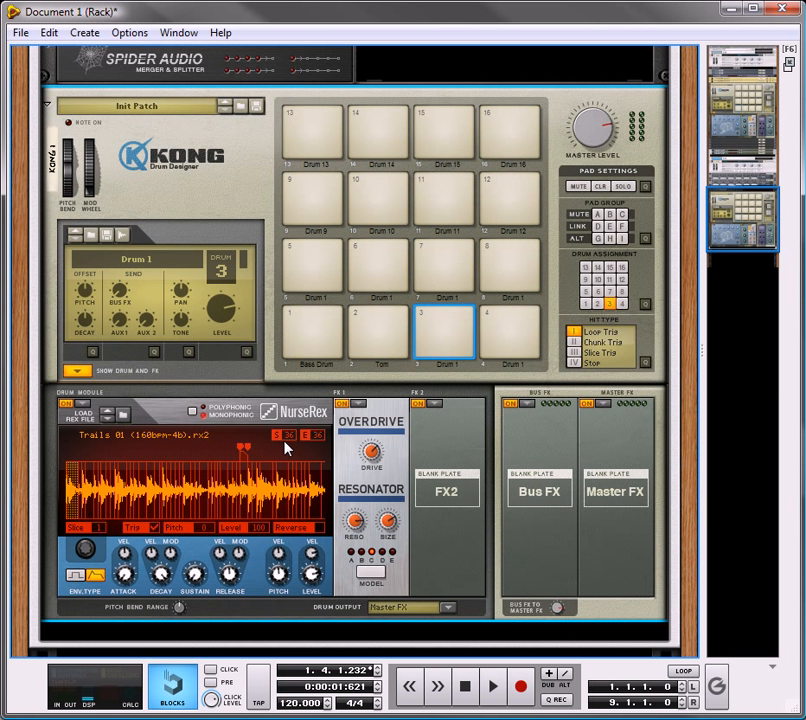